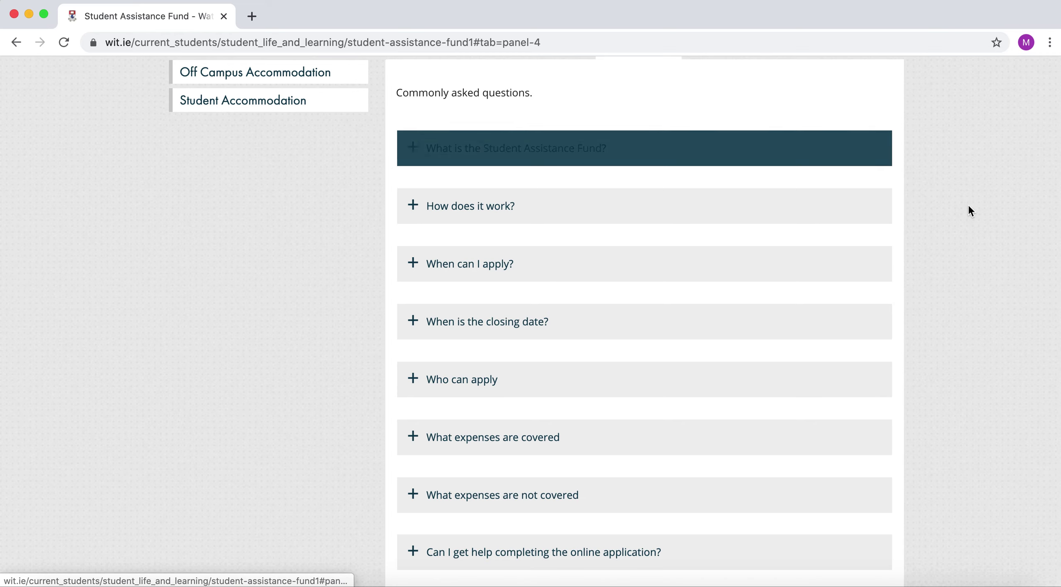
Look through the list of commonly asked questions about the Student Assistance Fund
scroll(966, 209, "down", 3)
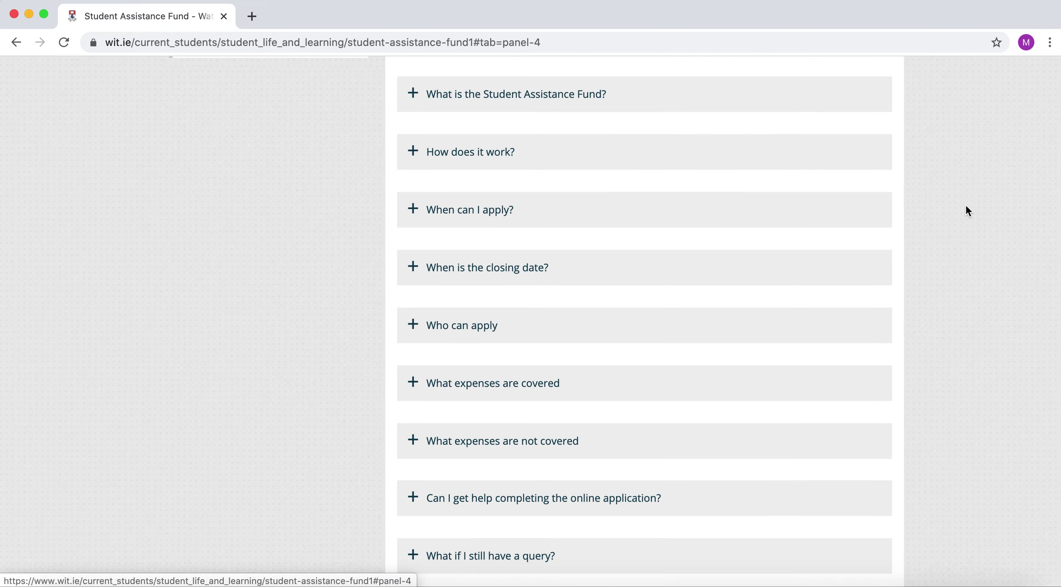
scroll(966, 205, "down", 4)
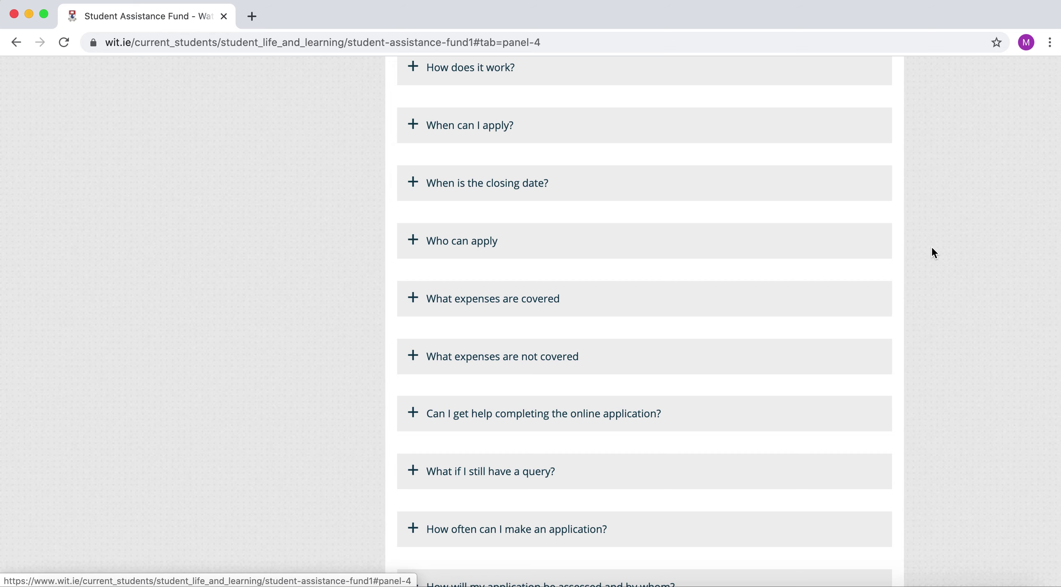
scroll(933, 249, "down", 5)
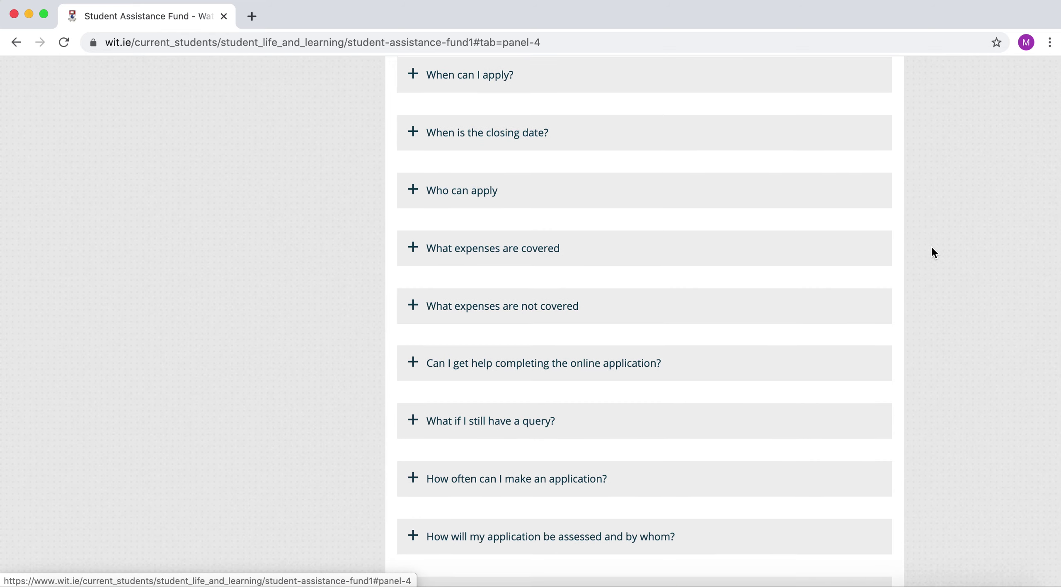
scroll(932, 249, "down", 5)
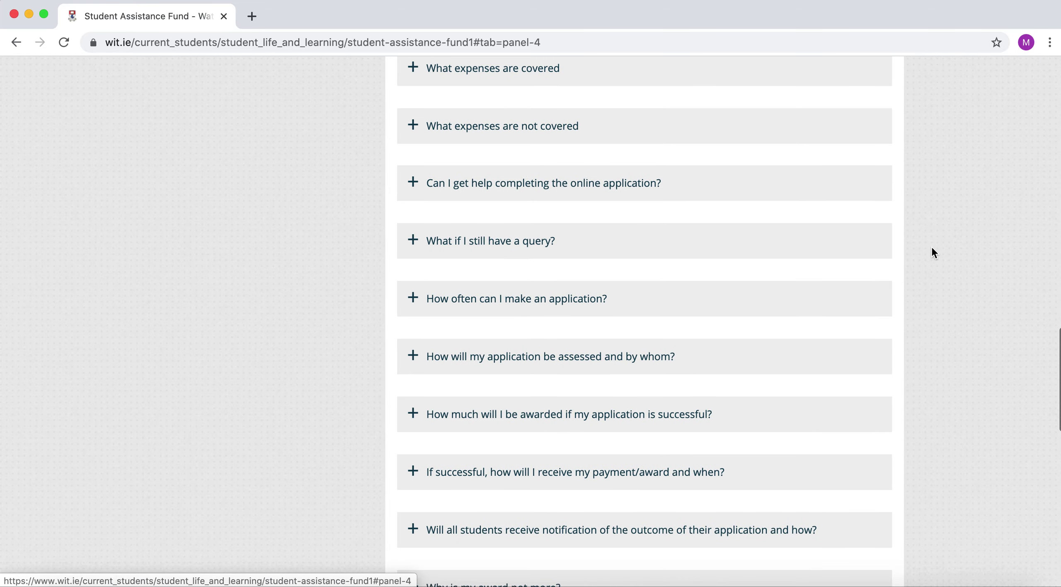
scroll(932, 249, "up", 15)
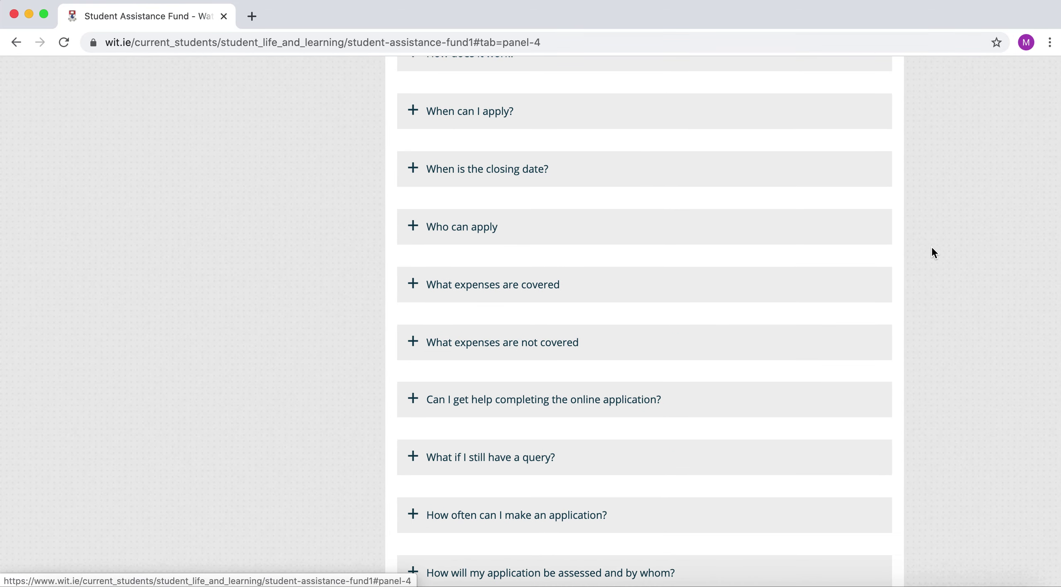
scroll(932, 249, "up", 6)
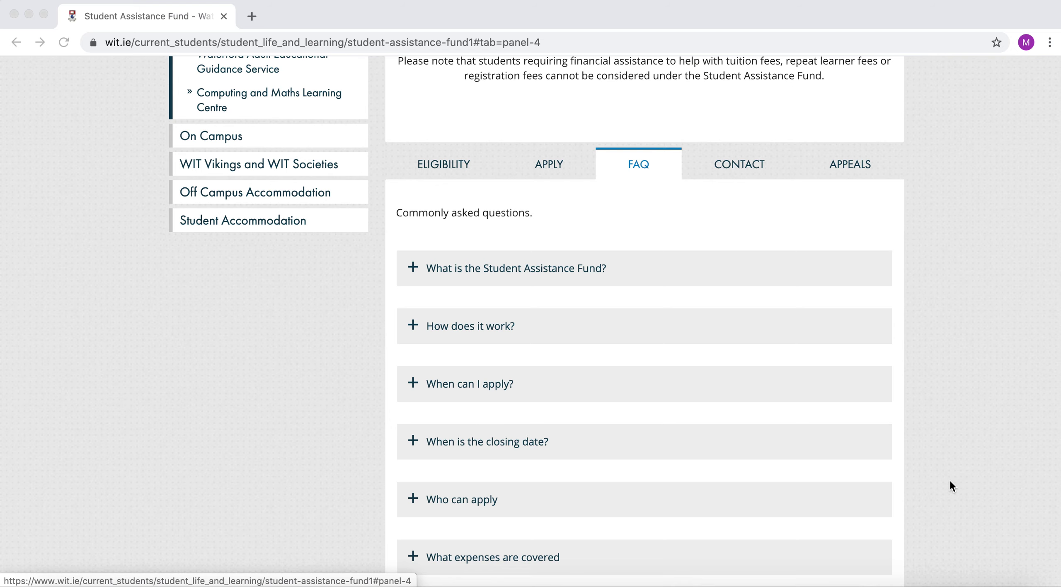
Go to the Student Assistance Fund's application section and open the online application form
left_click(551, 164)
left_click(551, 164)
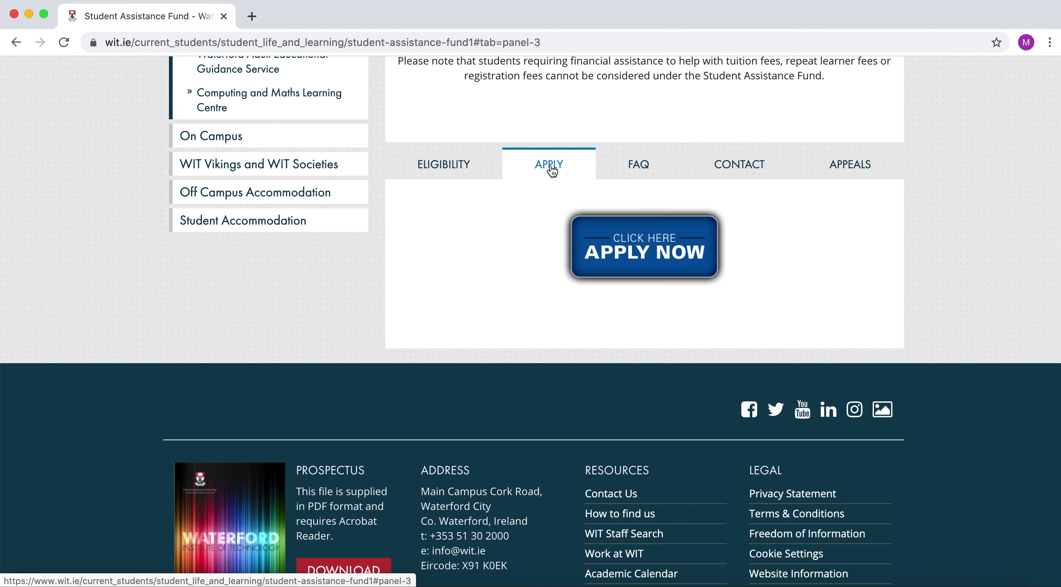
left_click(671, 236)
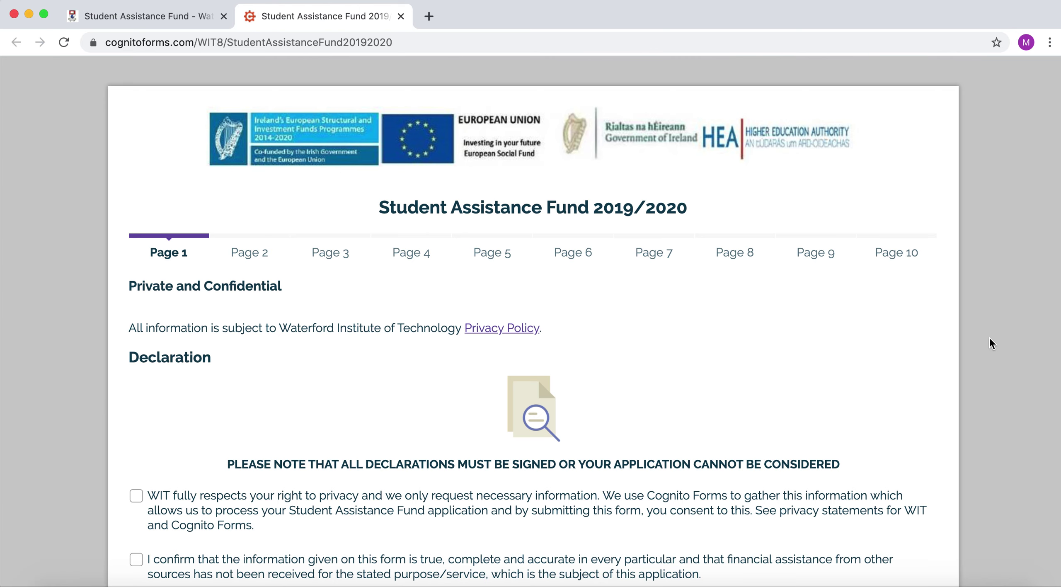
Accept all the declarations on page 1, from the WIT privacy consent through to the terms and conditions confirmation
scroll(990, 340, "down", 8)
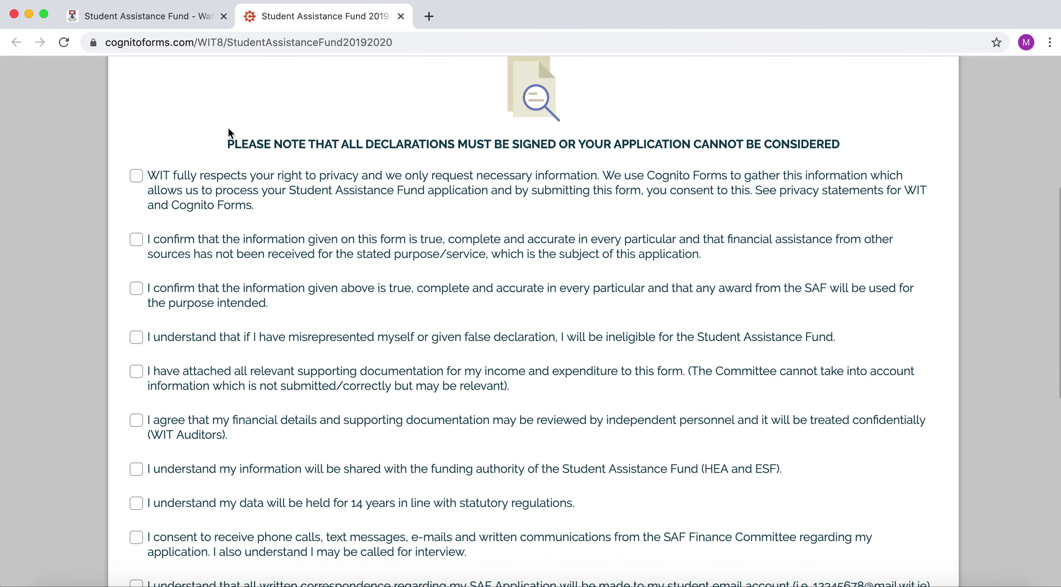
left_click(136, 176)
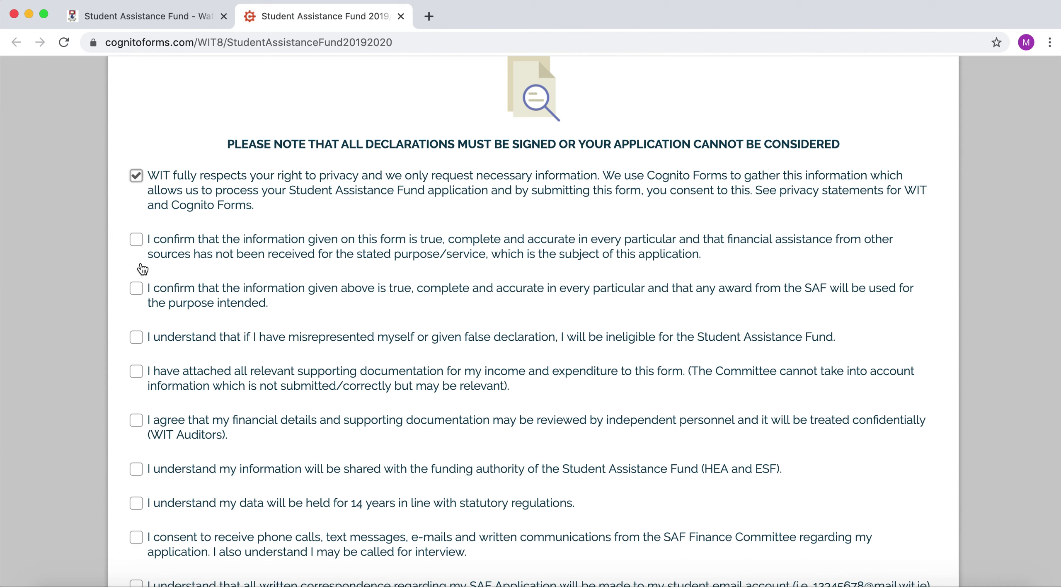
left_click(137, 240)
left_click(137, 289)
left_click(135, 339)
left_click(136, 373)
scroll(136, 373, "down", 2)
left_click(137, 357)
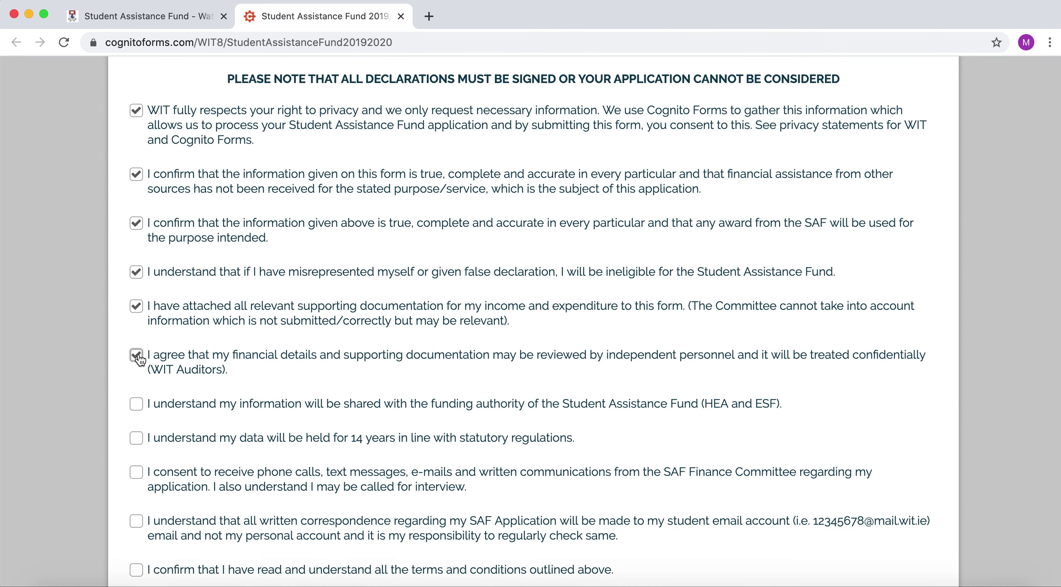
left_click(136, 404)
scroll(137, 406, "down", 2)
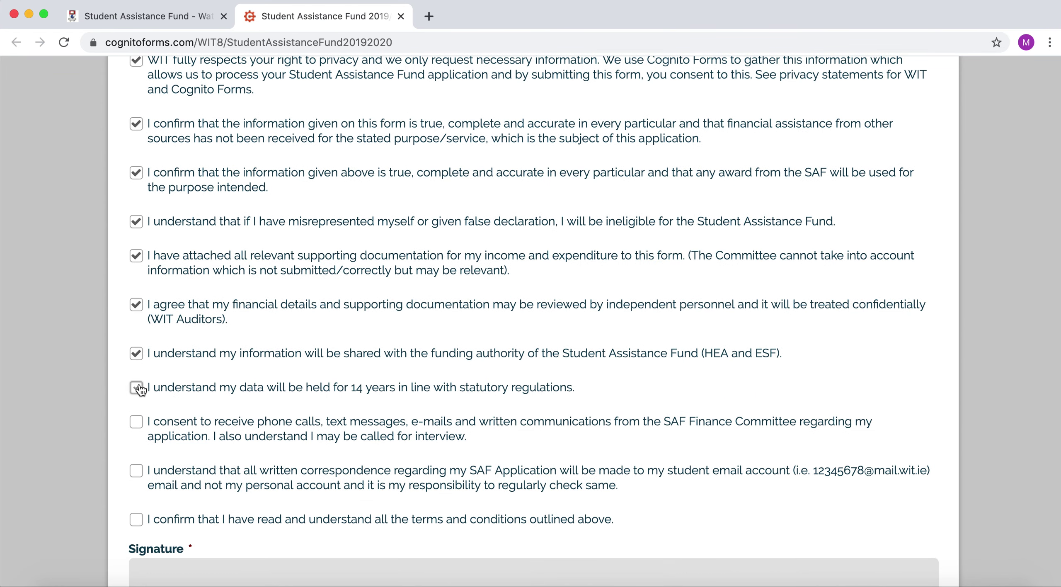
left_click(137, 389)
left_click(136, 422)
left_click(138, 470)
left_click(137, 519)
Sign the declaration with a short curved stroke in the Signature field
scroll(138, 523, "down", 3)
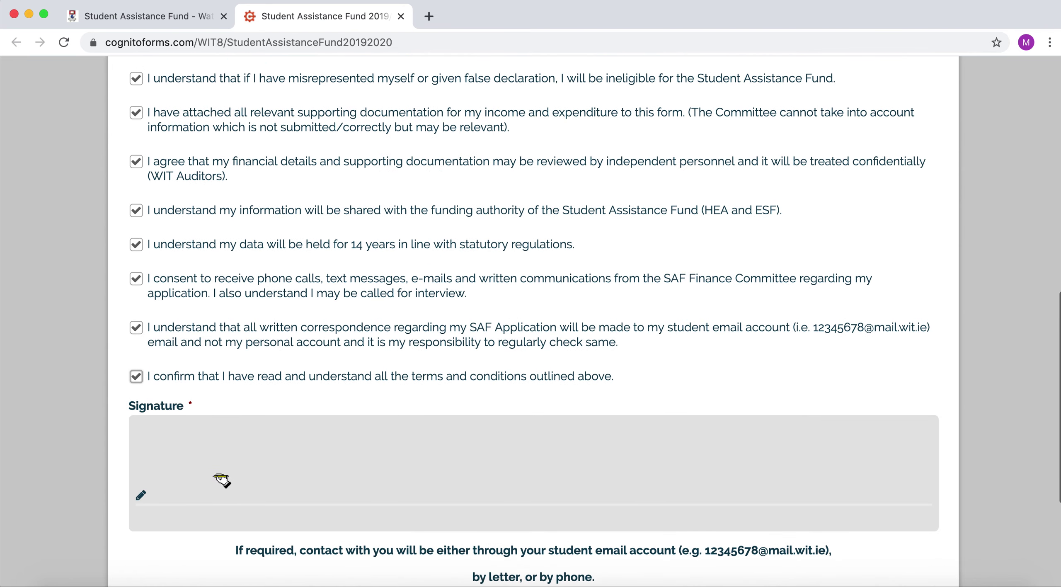
left_click_drag(221, 465, 269, 436)
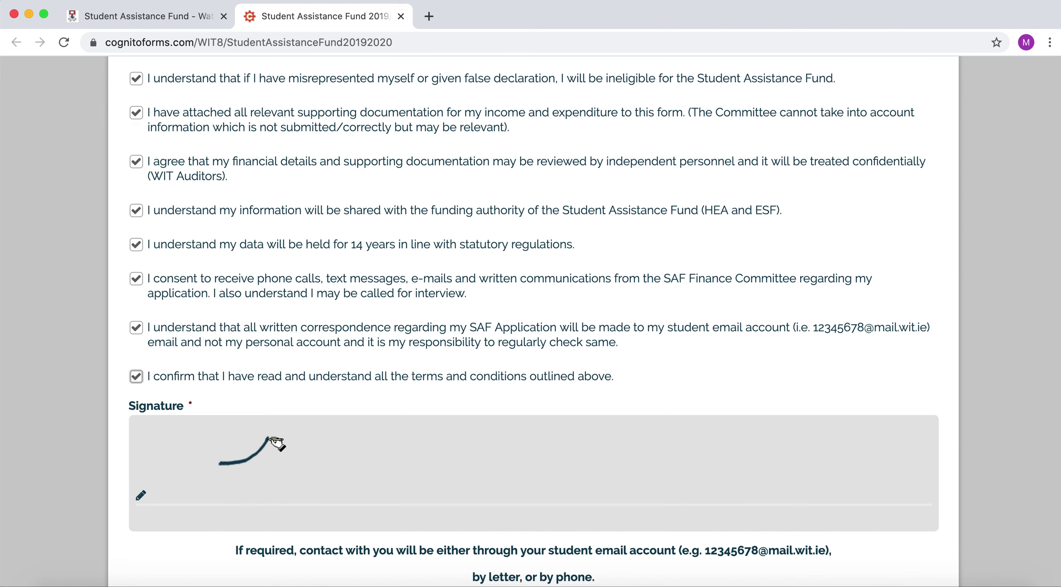
Save the form's progress, bring up the field for emailing the form link, and dismiss the dialog without sending
scroll(408, 462, "down", 3)
scroll(409, 462, "down", 3)
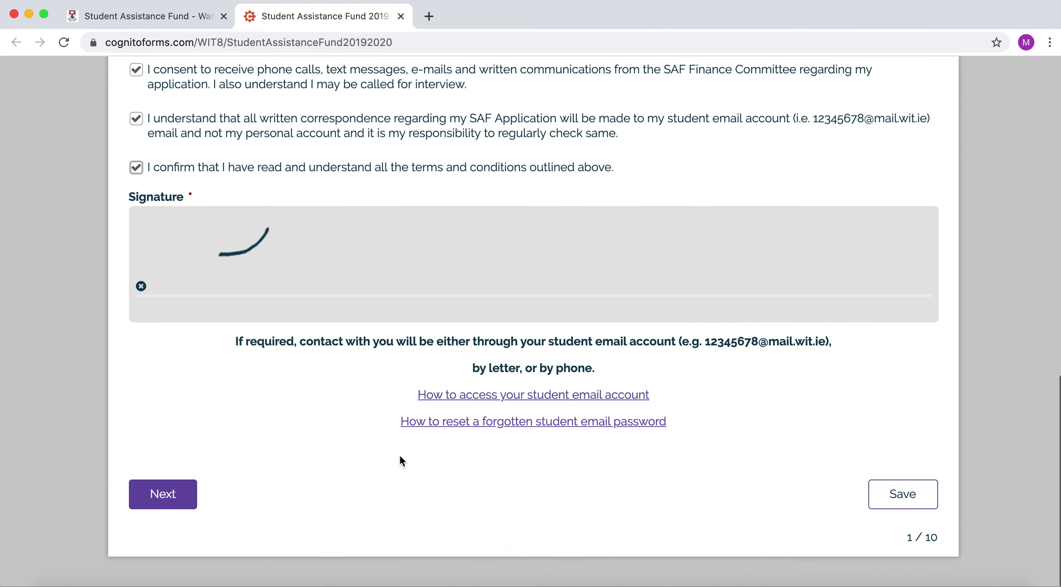
left_click(901, 500)
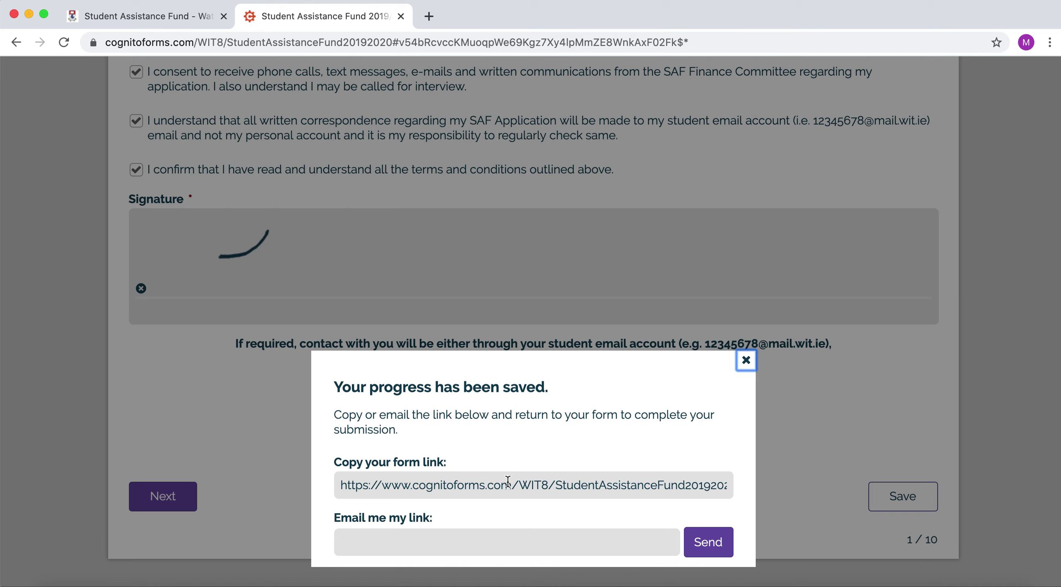
left_click(416, 547)
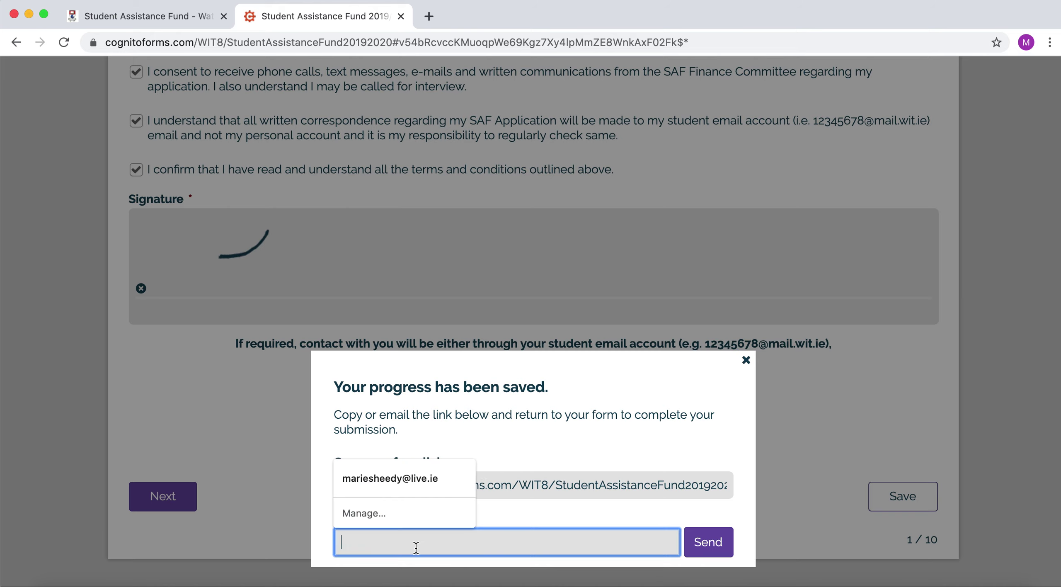
left_click(810, 446)
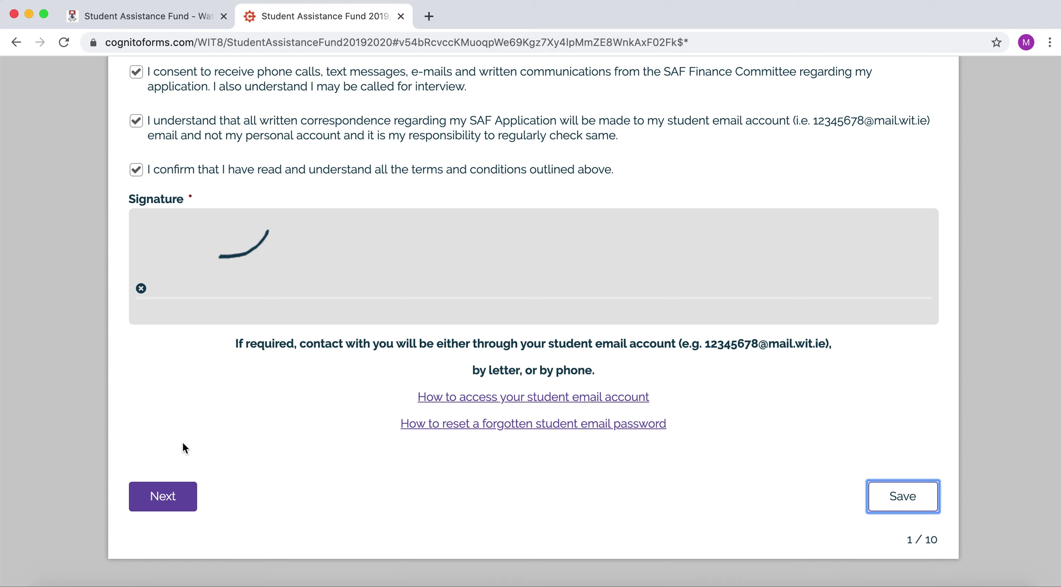
Continue to page 2 of the application and review the eligibility questions
left_click(170, 502)
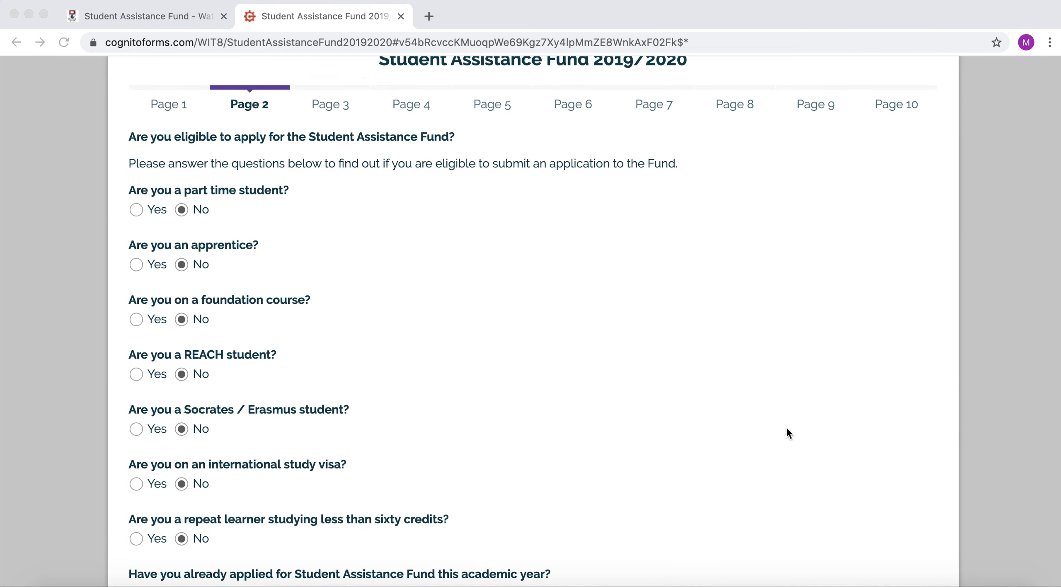
scroll(787, 429, "down", 2)
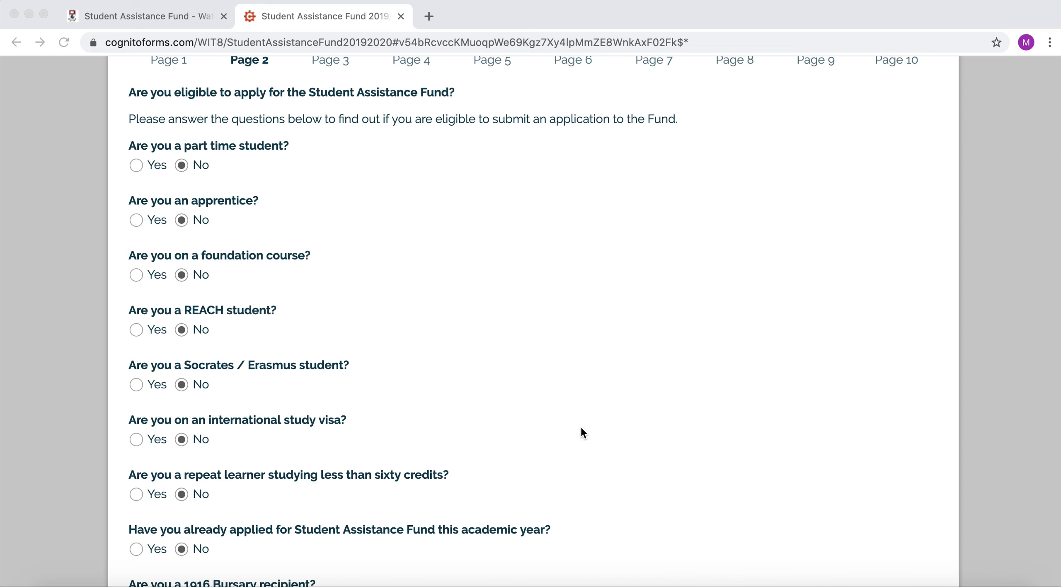
scroll(581, 427, "down", 10)
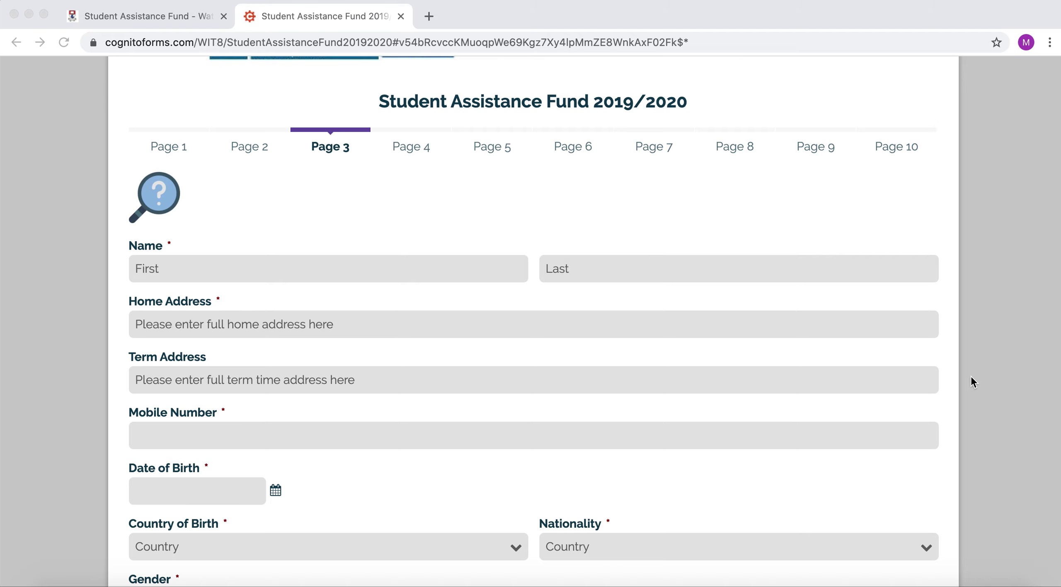
Review the personal and study detail fields on page 3, from Name down to Repeat Year
scroll(971, 377, "down", 3)
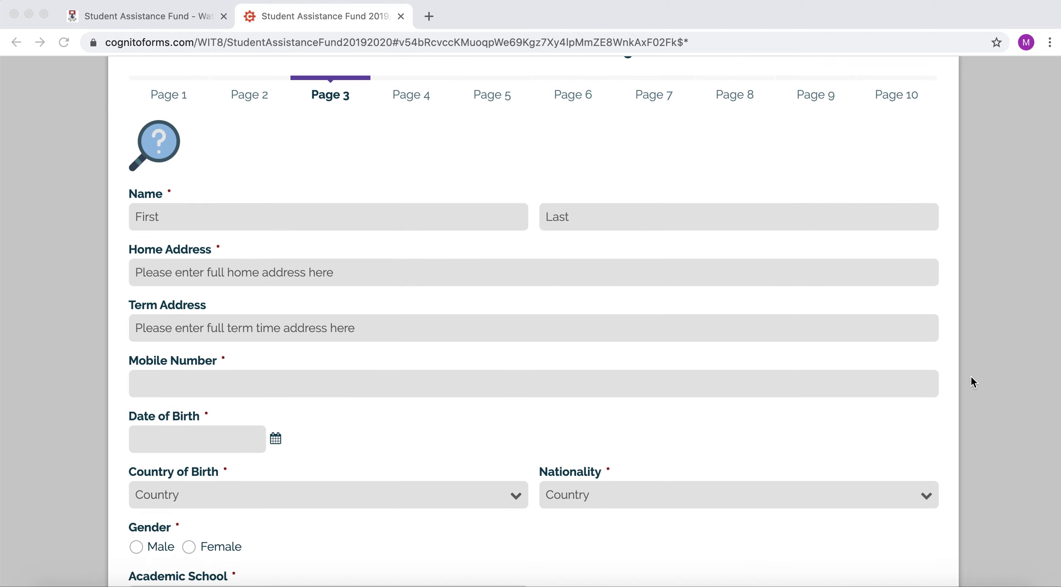
scroll(972, 377, "down", 1)
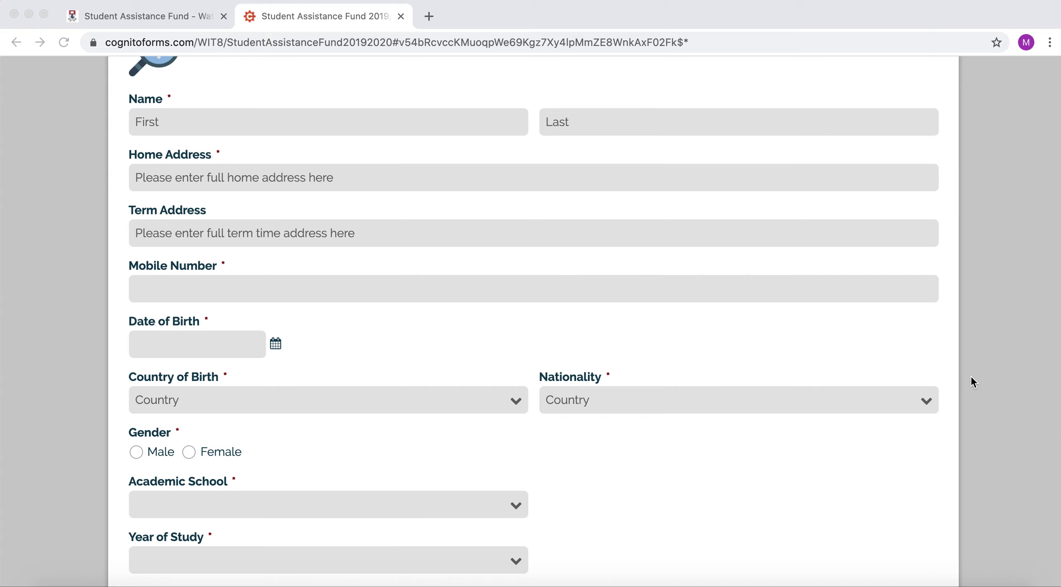
scroll(971, 377, "down", 2)
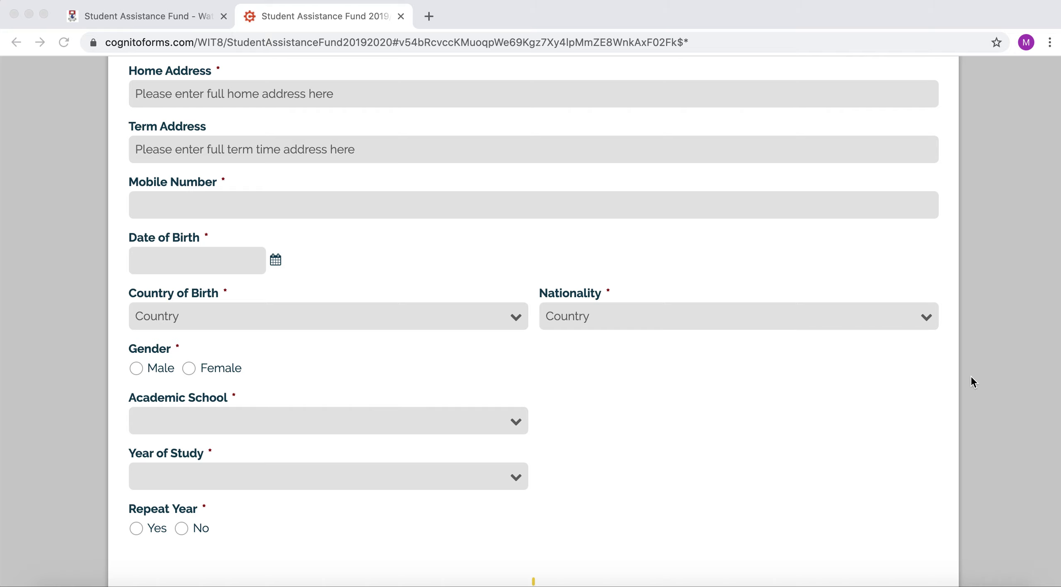
scroll(971, 377, "down", 5)
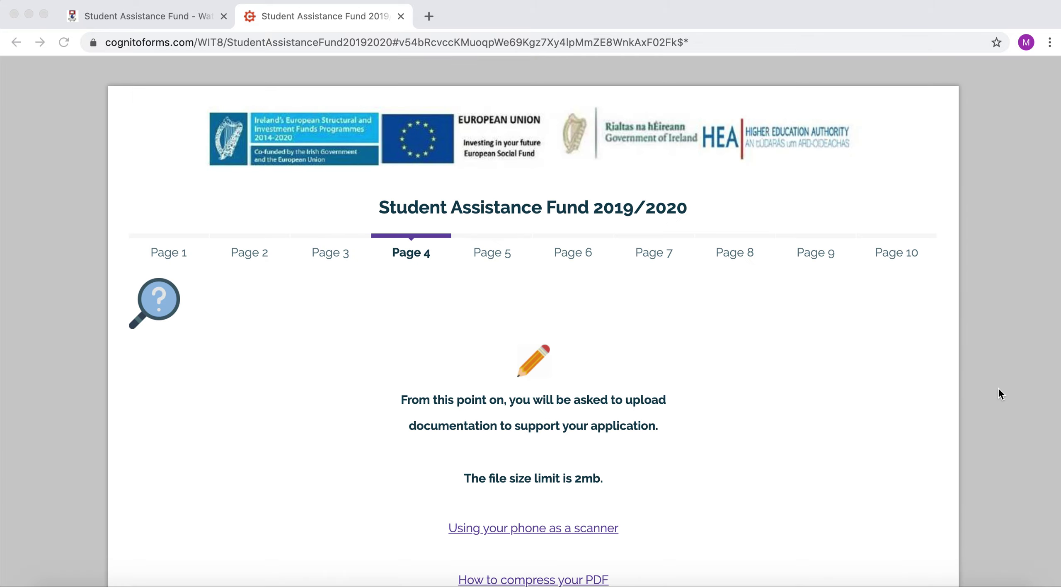
Read the page 4 guidance on uploading supporting documents, including the do's and don'ts for receipts and bank statements
scroll(999, 389, "down", 3)
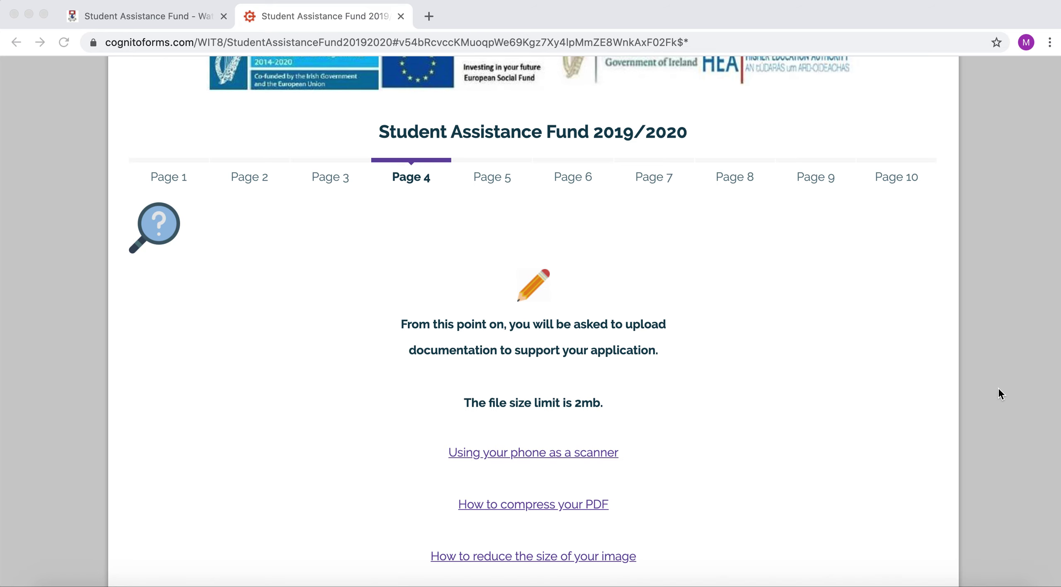
scroll(1000, 394, "down", 3)
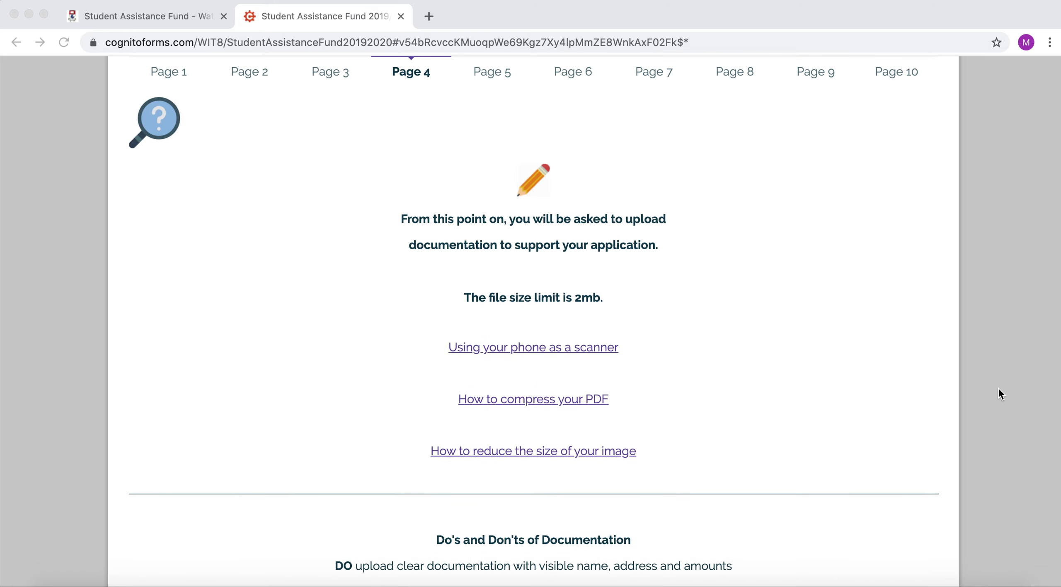
scroll(1000, 394, "down", 5)
scroll(999, 388, "down", 5)
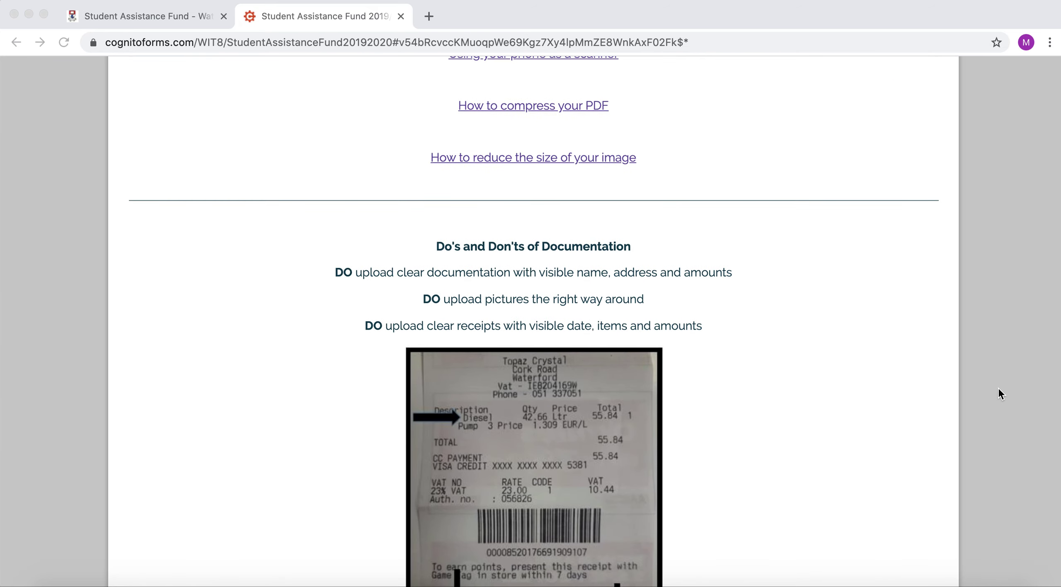
scroll(998, 389, "down", 5)
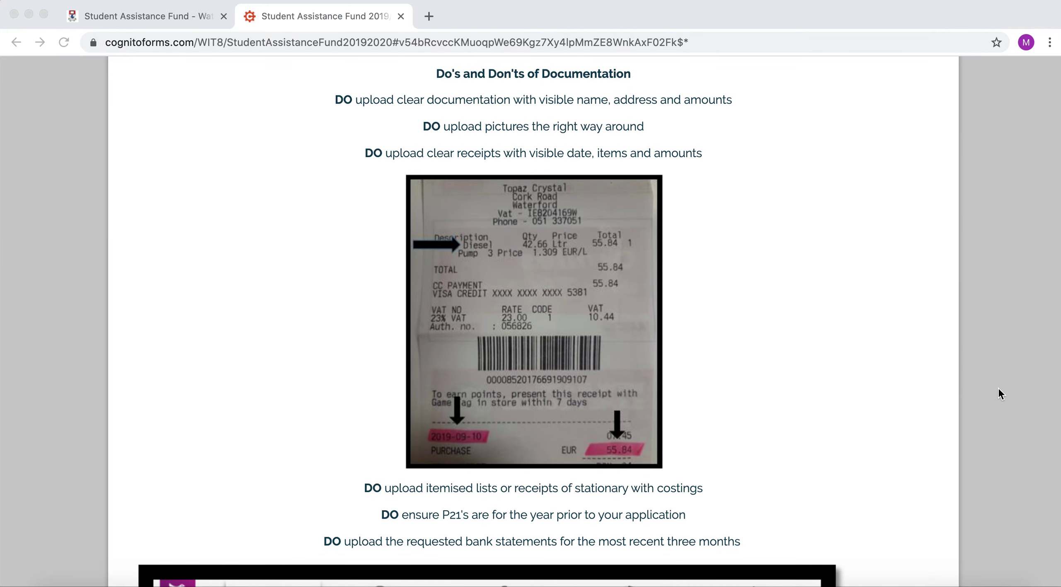
scroll(998, 388, "down", 6)
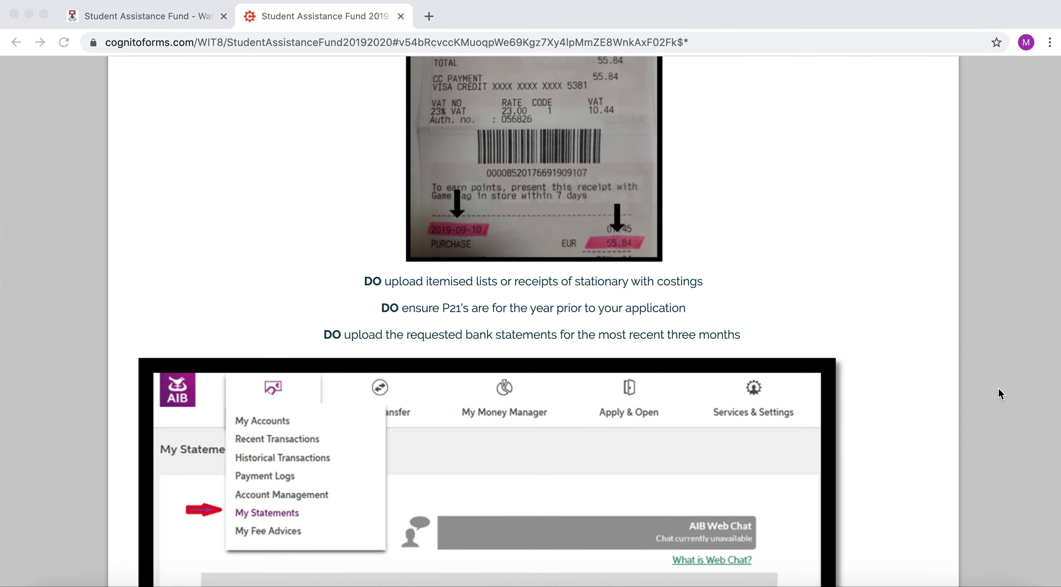
scroll(999, 388, "down", 3)
scroll(998, 388, "down", 3)
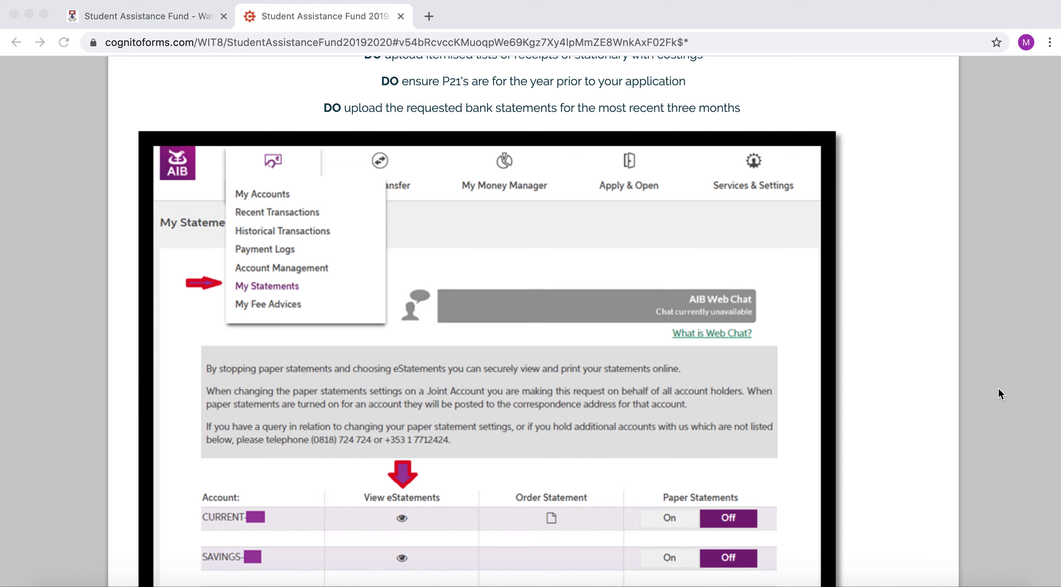
scroll(998, 388, "down", 4)
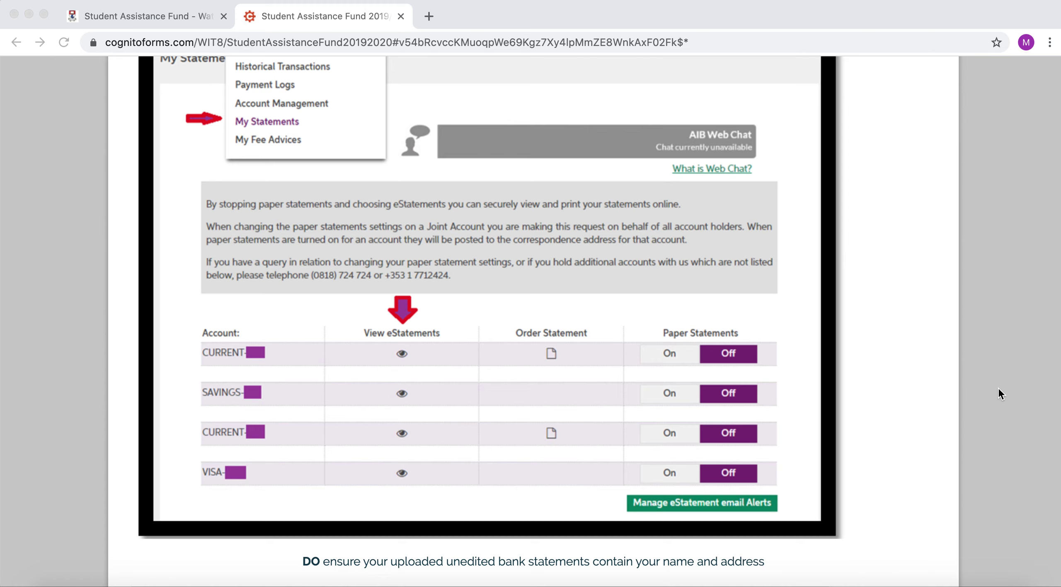
scroll(999, 388, "down", 8)
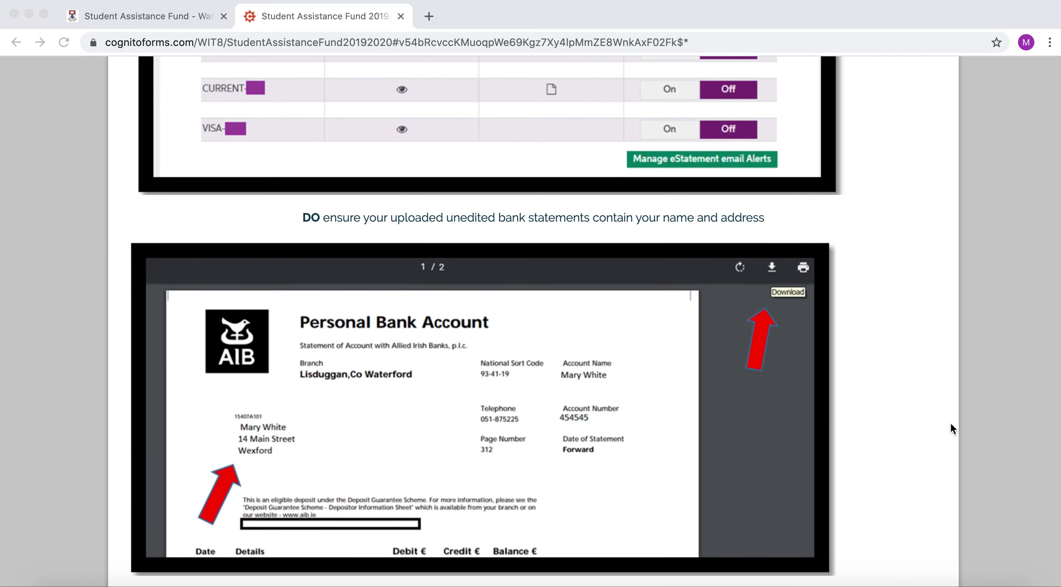
scroll(950, 422, "down", 8)
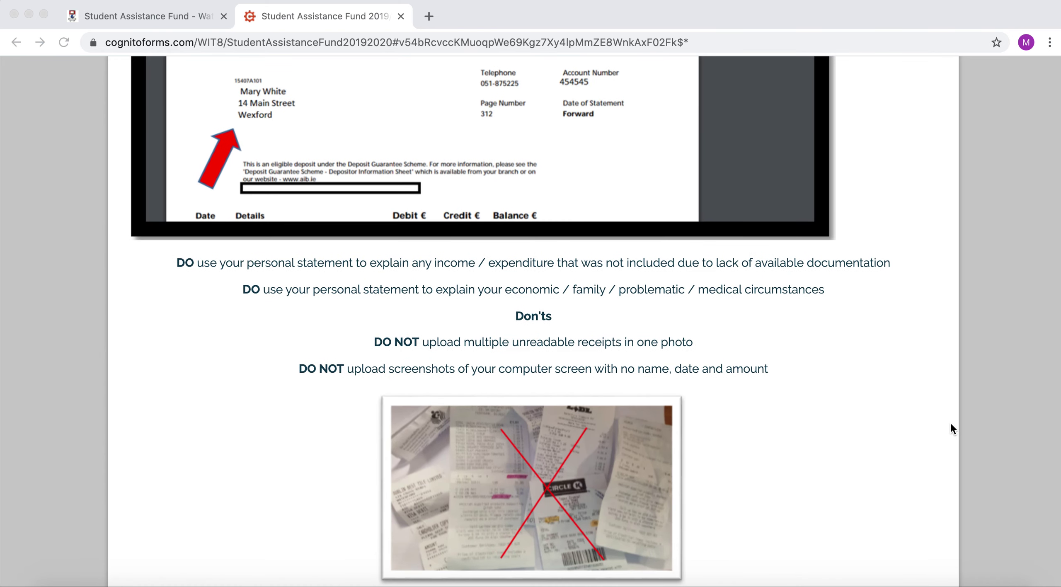
scroll(950, 421, "down", 3)
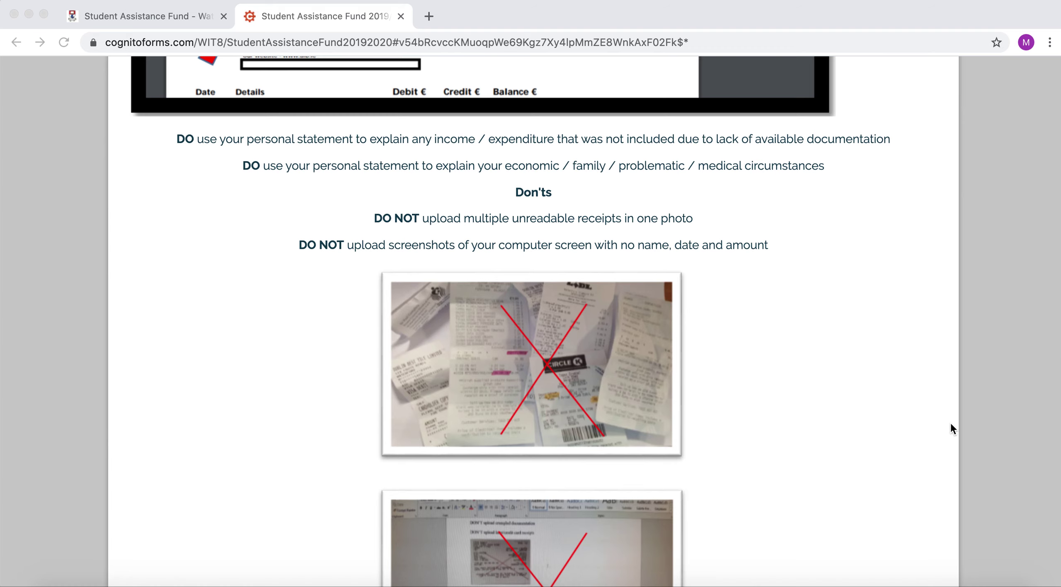
Read the remaining page 4 don'ts, from unreadable receipts and screenshots to wasting the personal statement
scroll(950, 421, "down", 2)
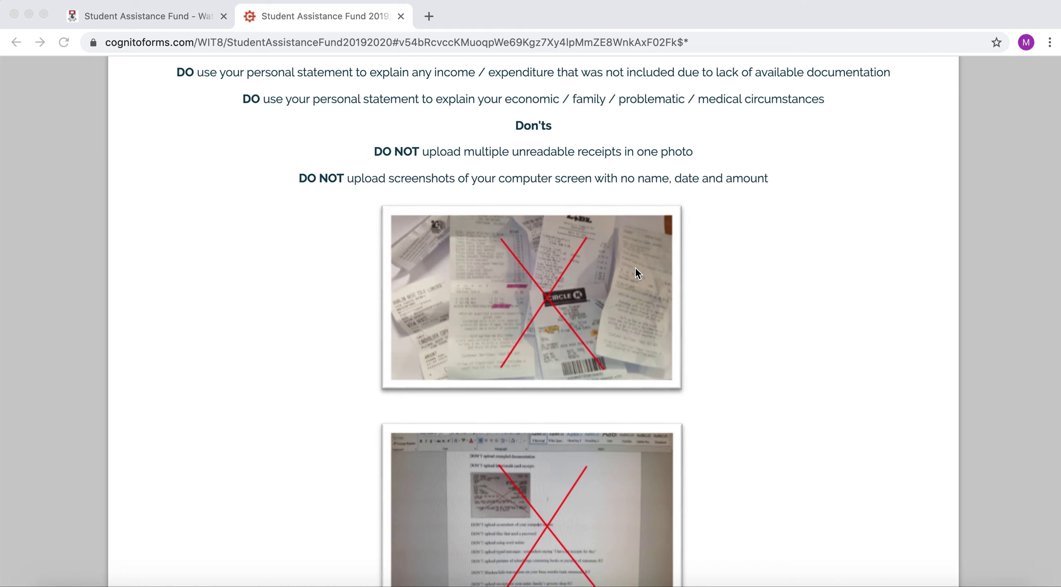
scroll(737, 351, "down", 2)
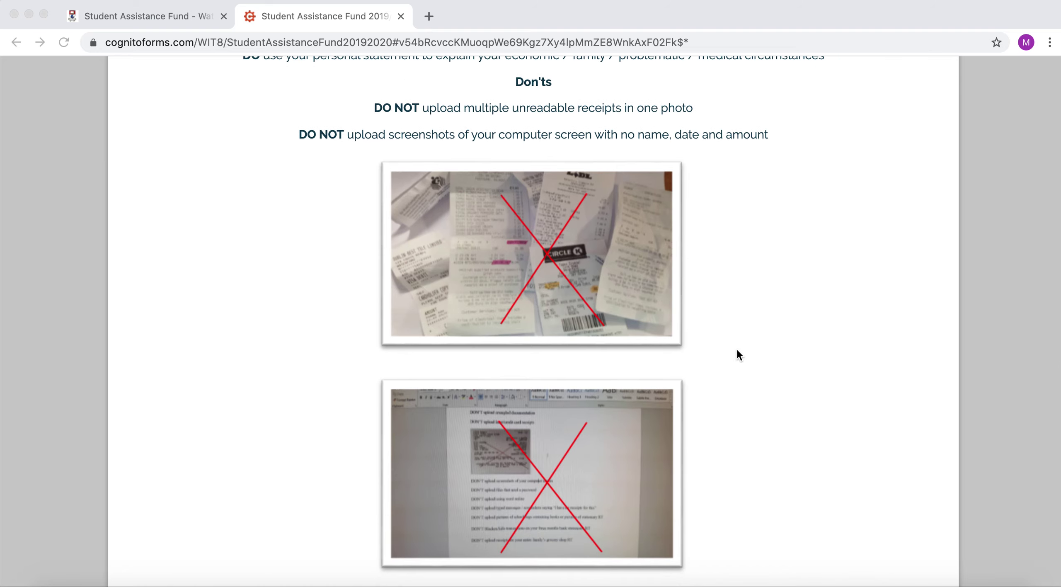
scroll(737, 351, "down", 7)
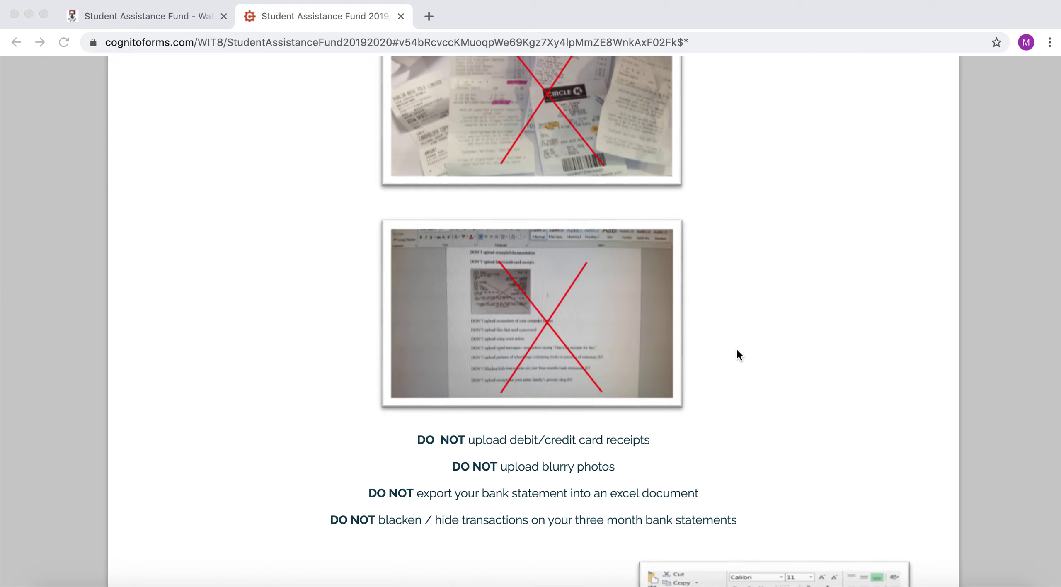
scroll(737, 351, "down", 9)
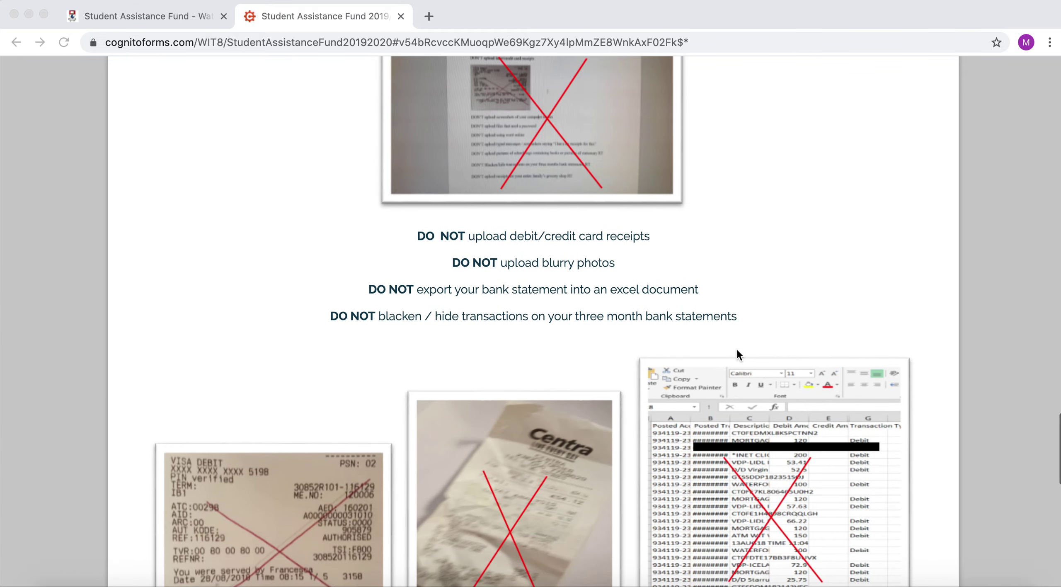
scroll(737, 352, "down", 12)
scroll(737, 351, "down", 9)
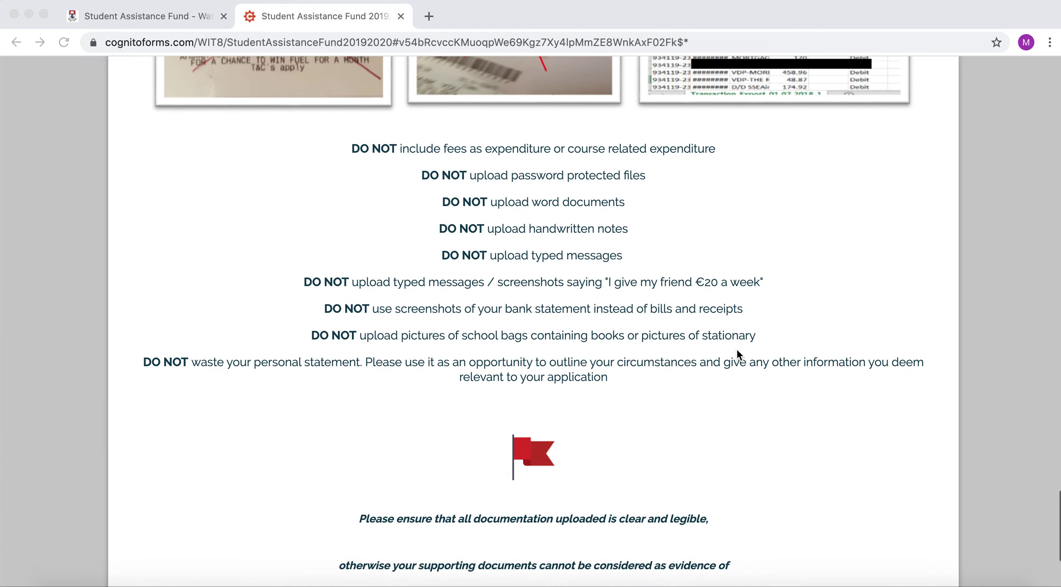
Open page 5 of the application and look over the Funding section from the SUSI grant question onward
scroll(737, 351, "up", 20)
scroll(736, 348, "up", 20)
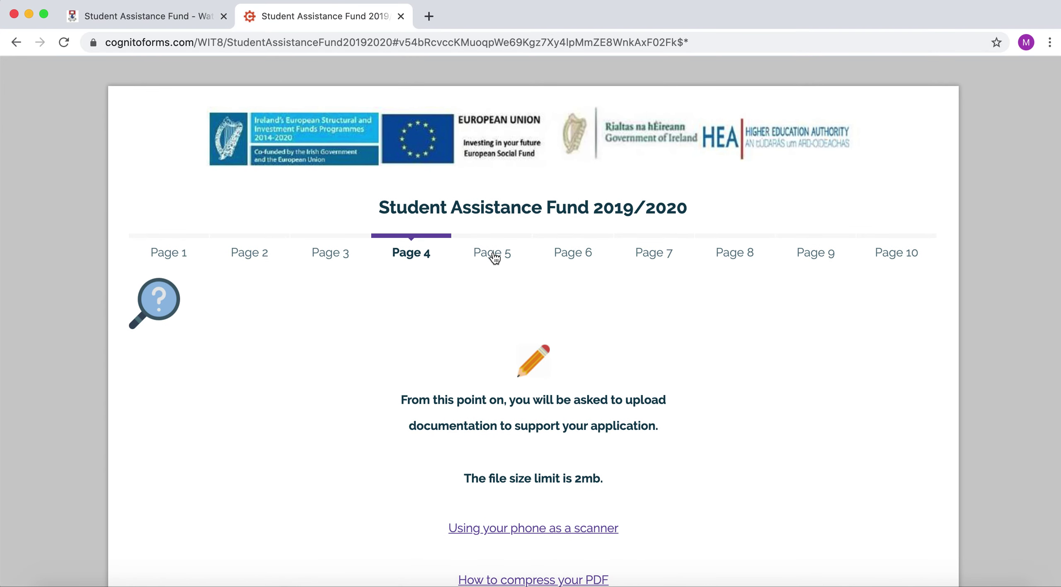
left_click(496, 255)
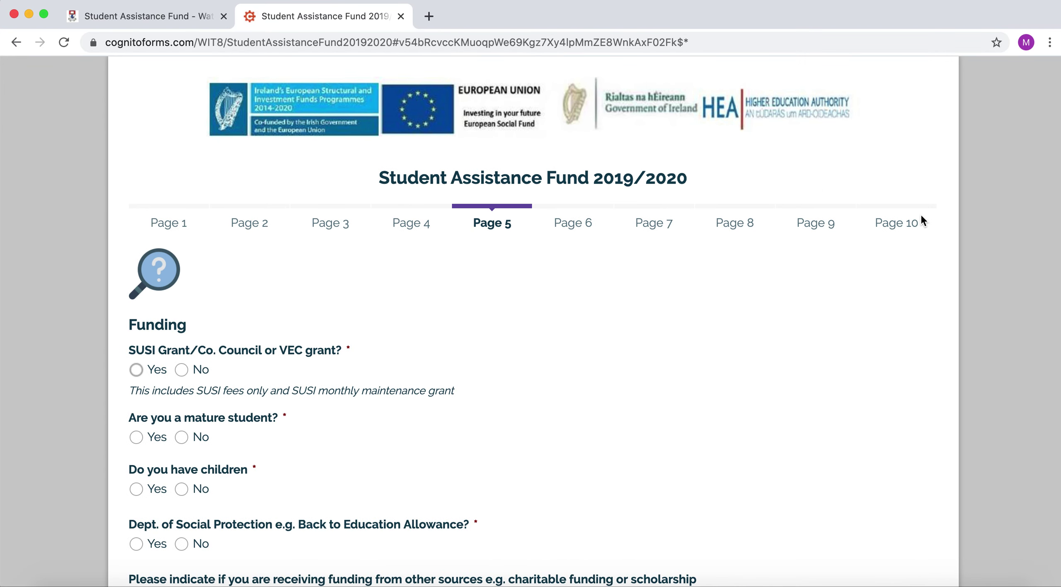
scroll(972, 341, "down", 3)
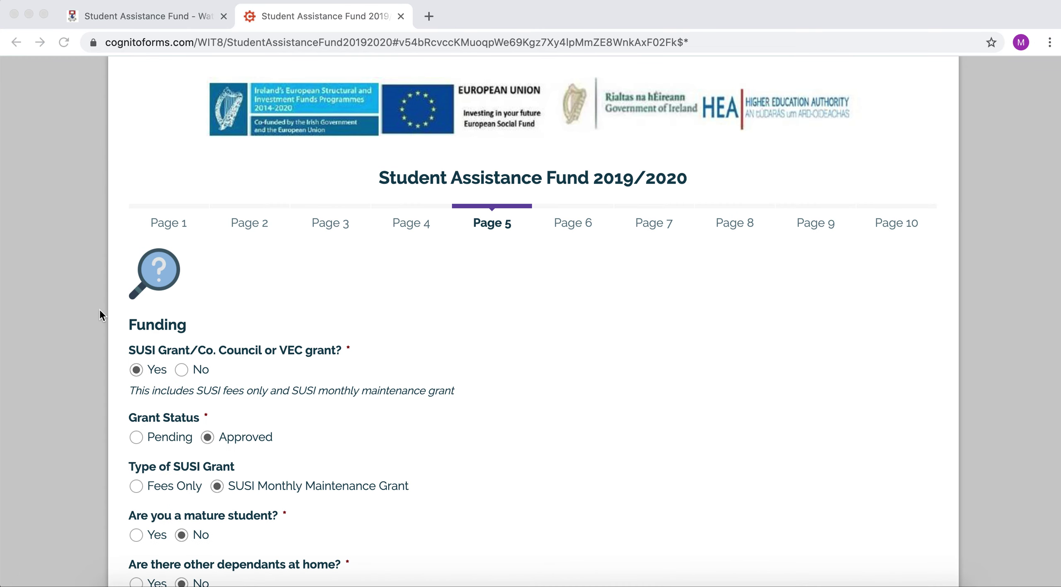
scroll(99, 309, "down", 4)
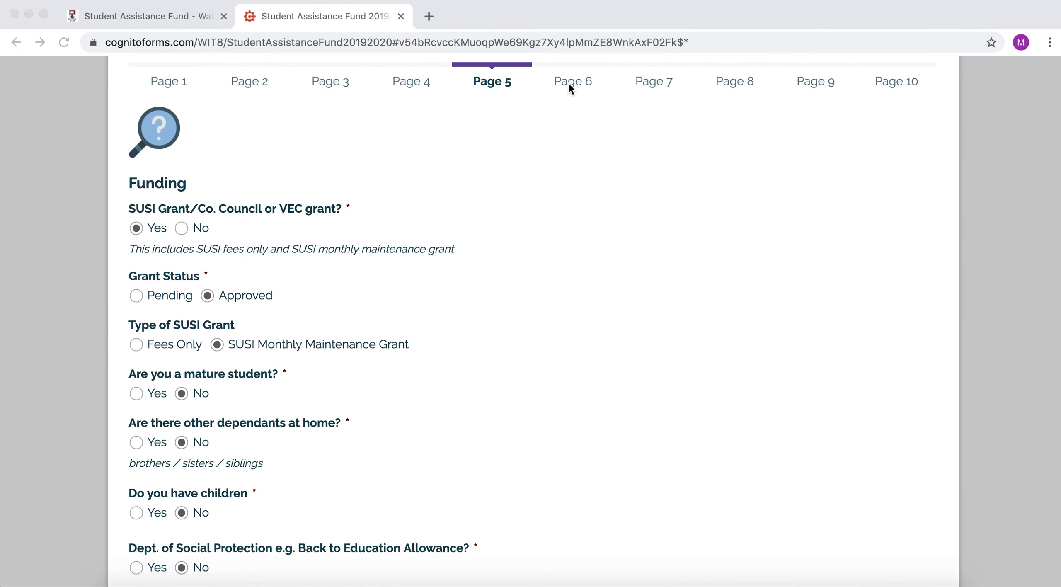
left_click(570, 83)
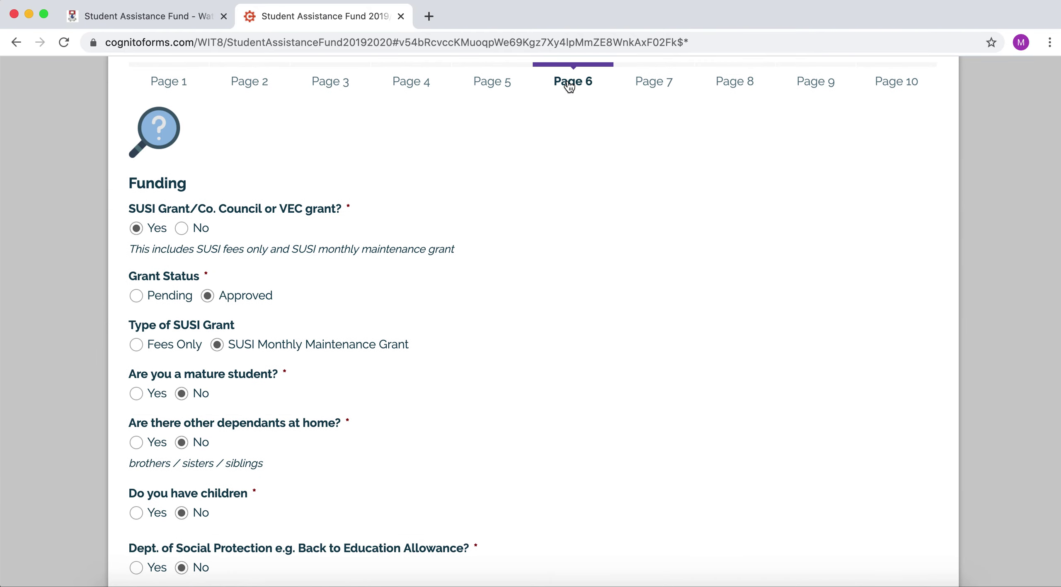
scroll(13, 307, "down", 3)
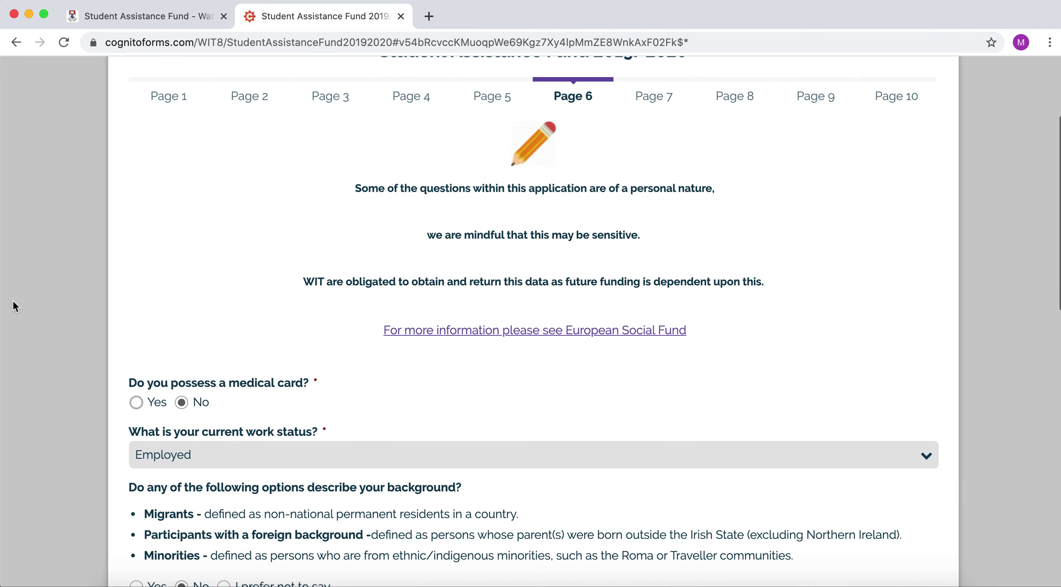
left_click(498, 103)
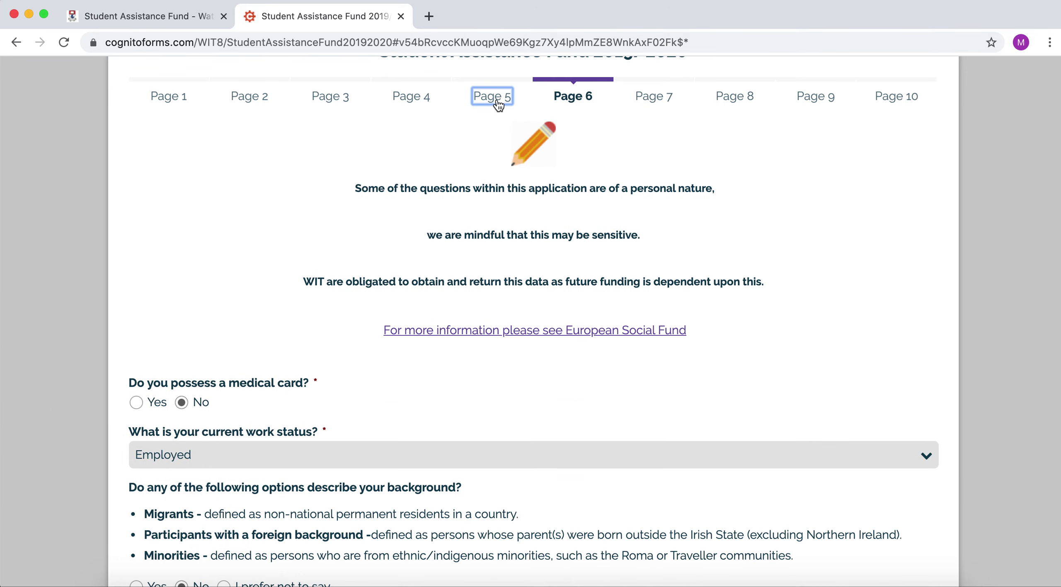
Review the page 5 funding answers, from grant status and dependants down to funding from other sources
scroll(84, 374, "down", 3)
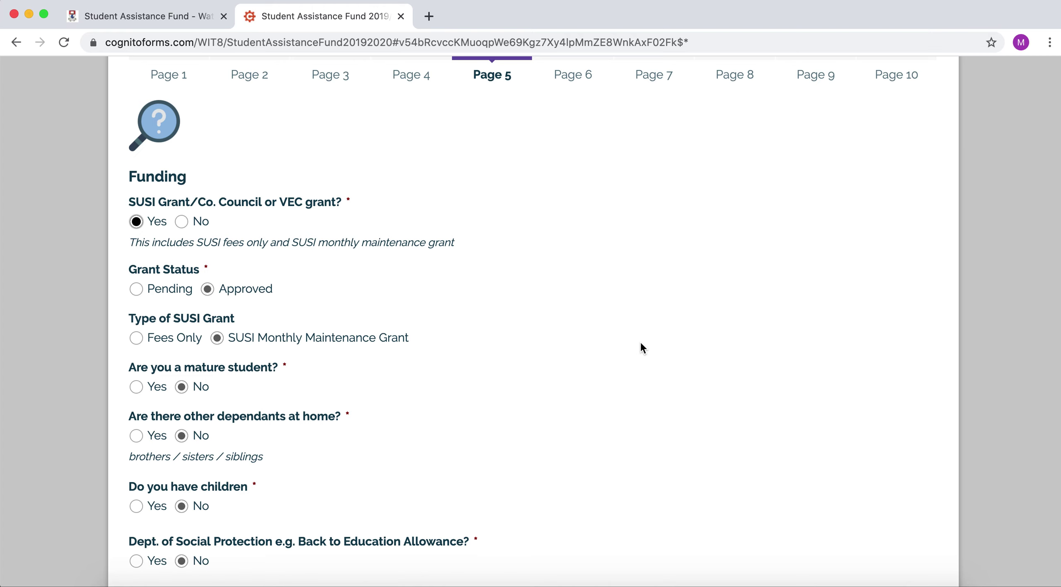
scroll(641, 343, "down", 2)
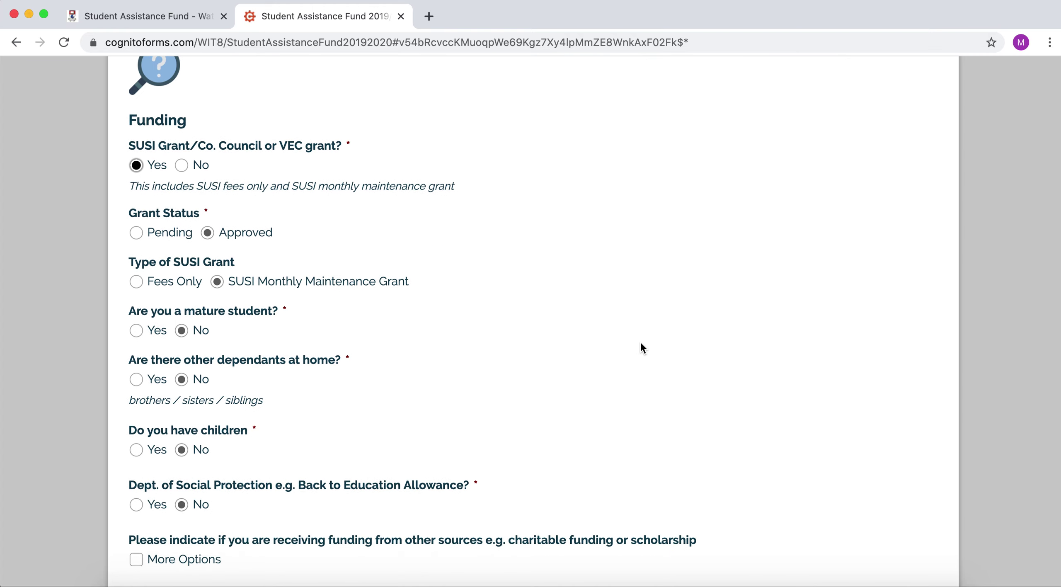
scroll(642, 347, "down", 2)
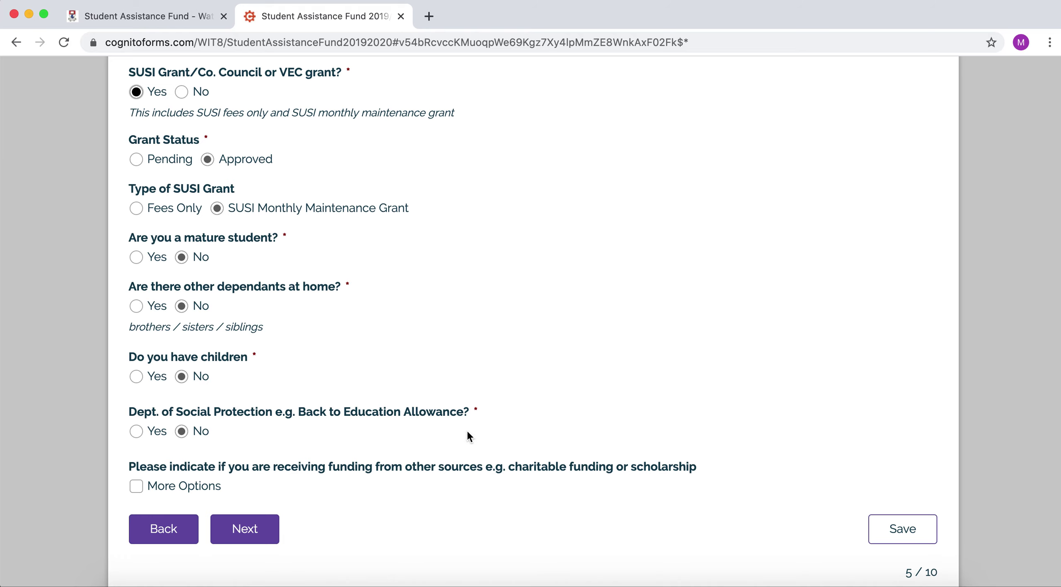
scroll(466, 431, "down", 2)
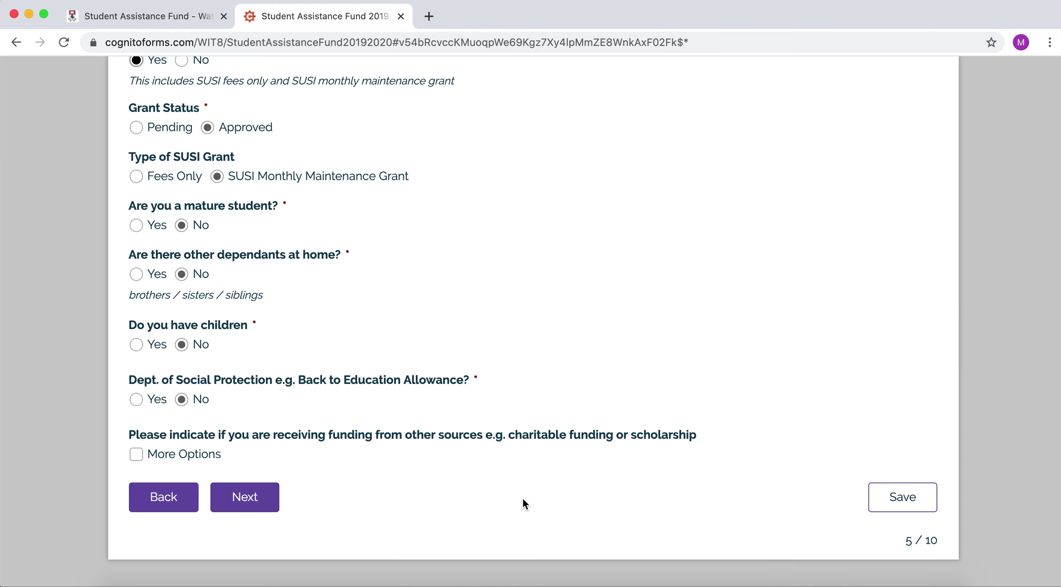
Open page 6 and review the personal questions, from medical card and work status to highest level of education reached
scroll(522, 497, "up", 10)
left_click(582, 257)
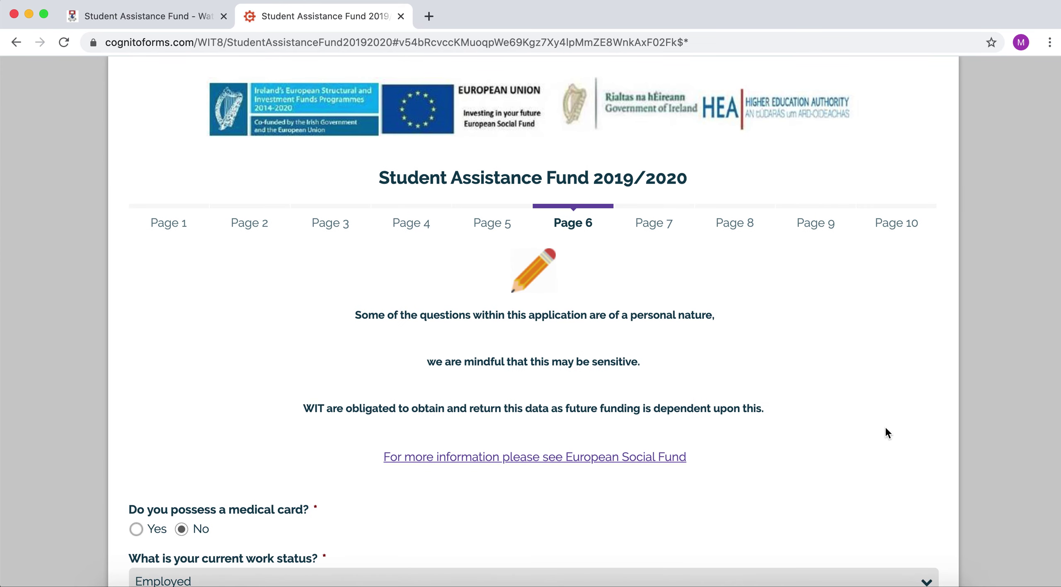
scroll(886, 431, "down", 3)
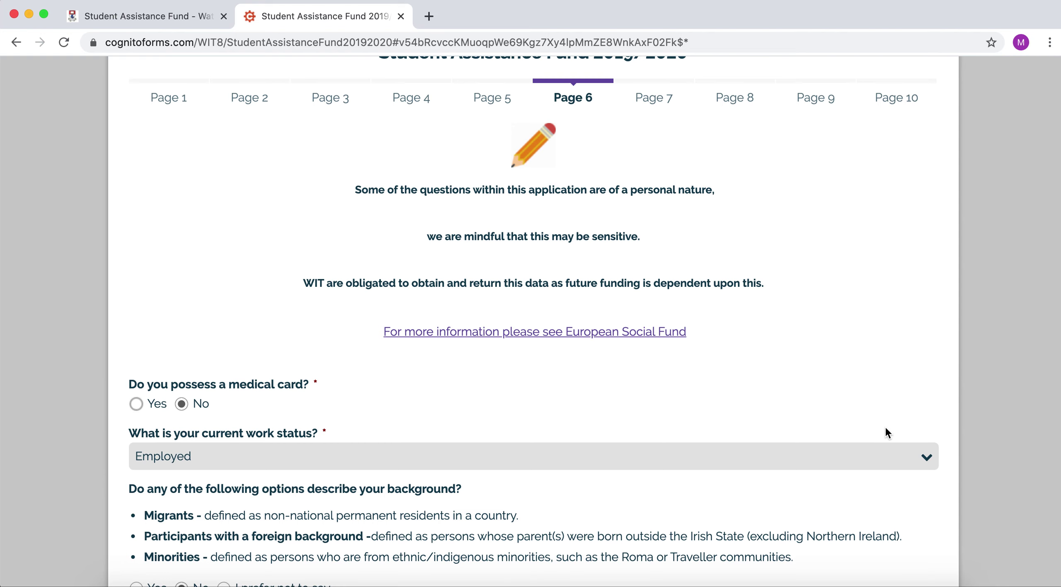
scroll(886, 426, "down", 3)
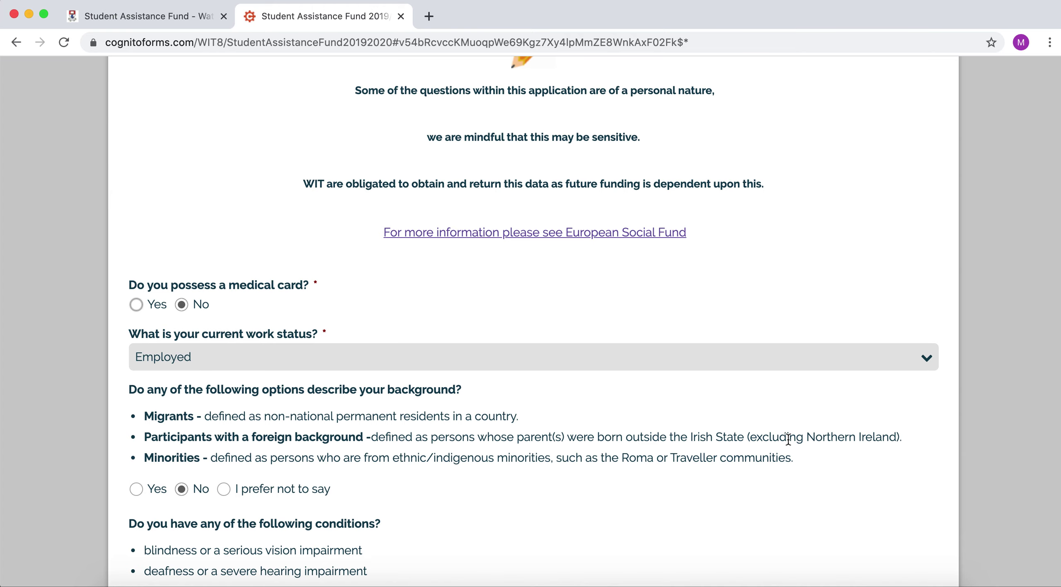
scroll(788, 440, "down", 3)
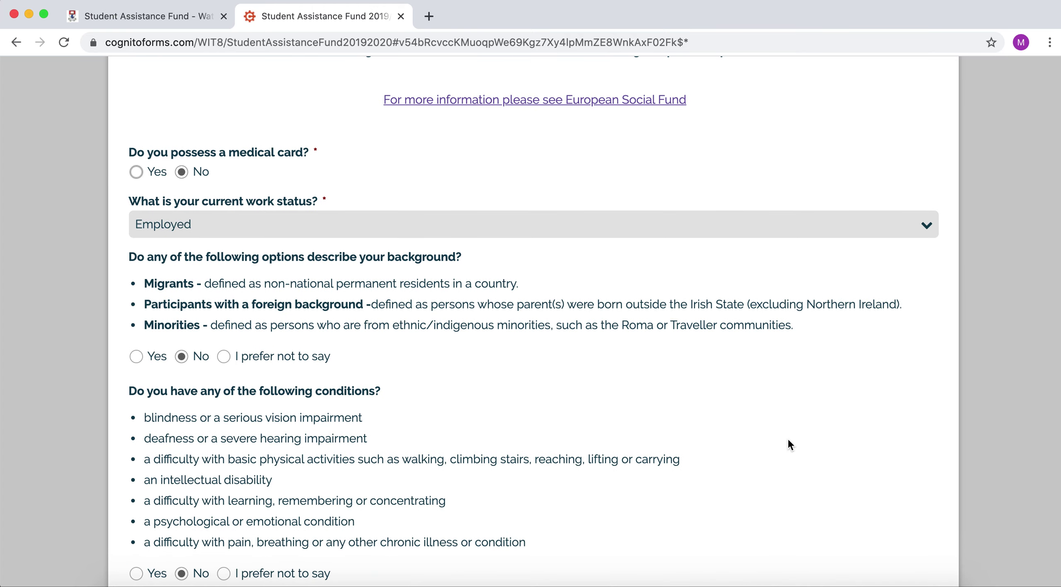
scroll(788, 442, "down", 5)
scroll(788, 442, "down", 4)
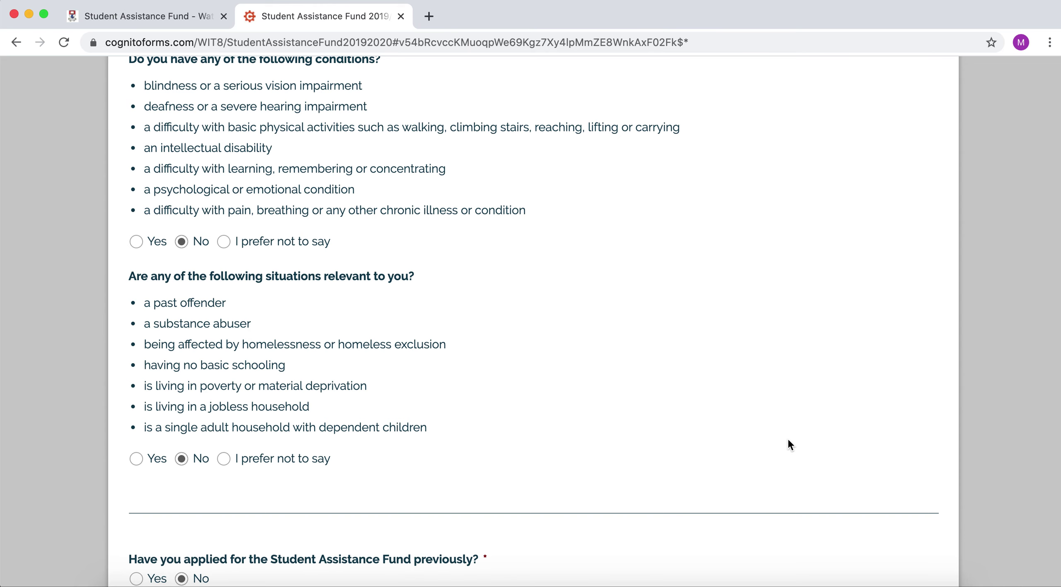
scroll(788, 440, "down", 3)
scroll(788, 440, "down", 2)
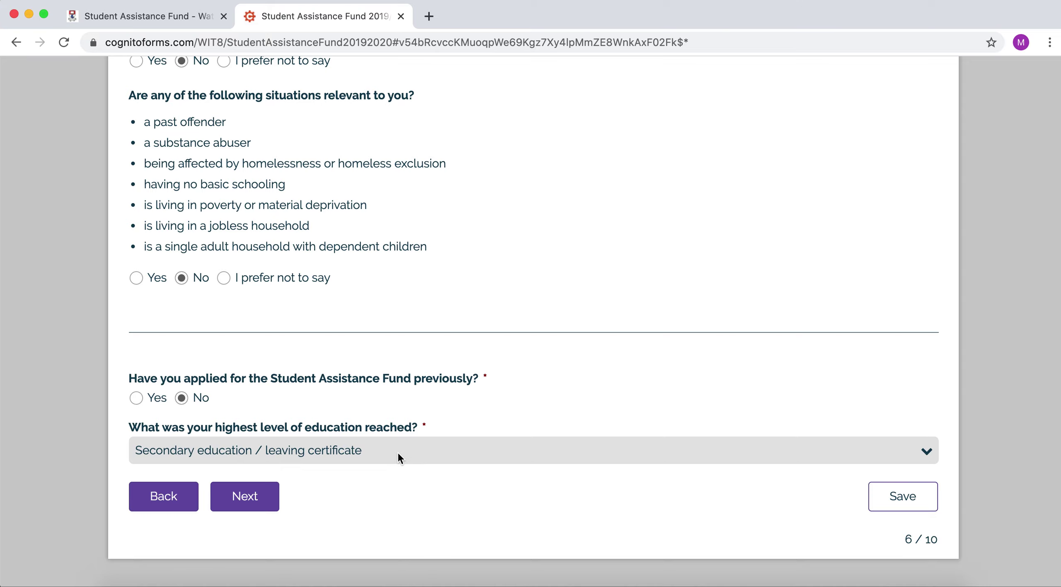
Open page 7 and review the student's monthly income questions, from one-parent family payment down to Total Monthly Income
scroll(745, 335, "up", 20)
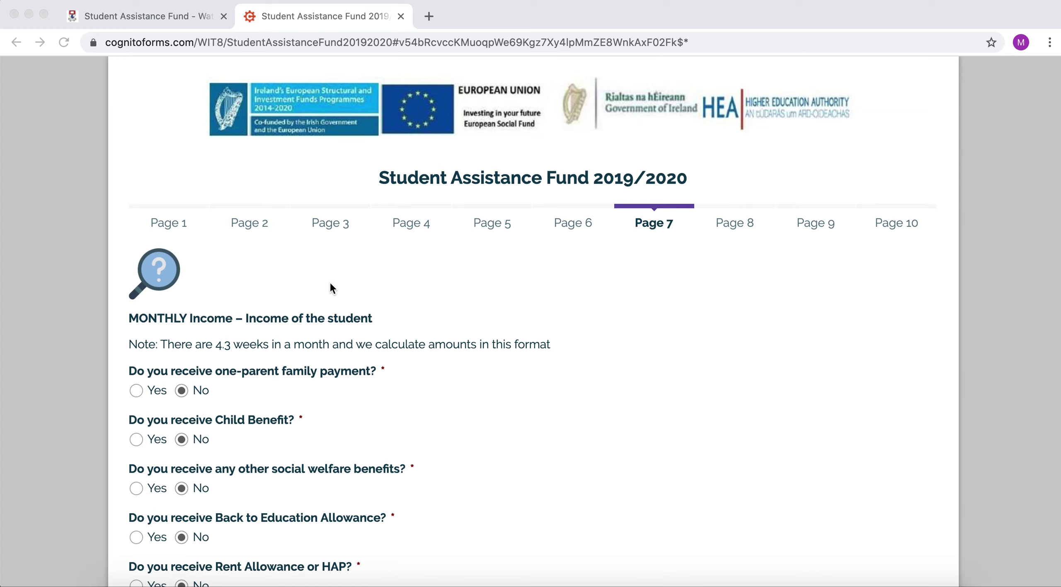
scroll(373, 315, "down", 3)
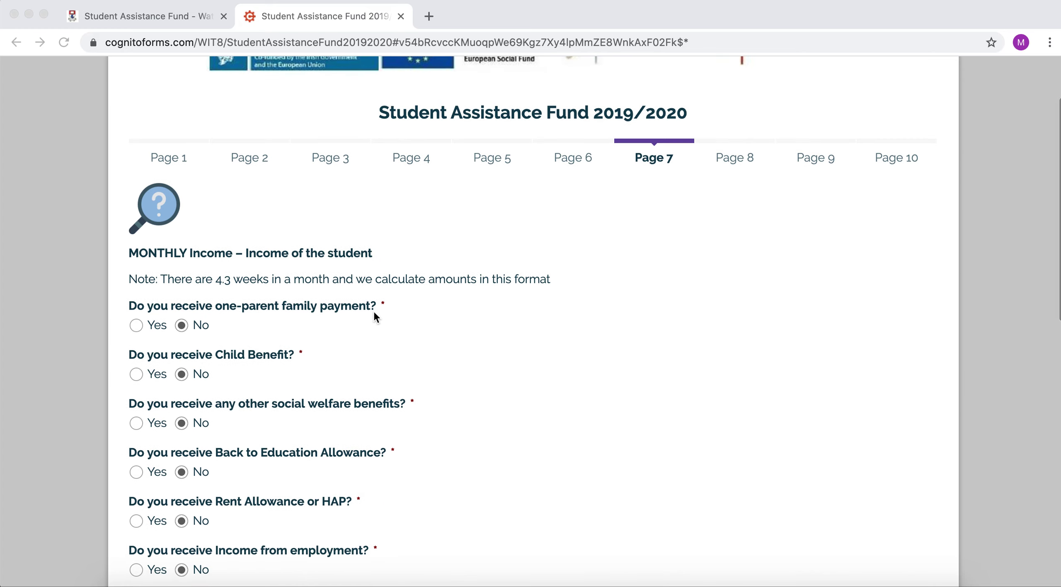
scroll(444, 336, "down", 2)
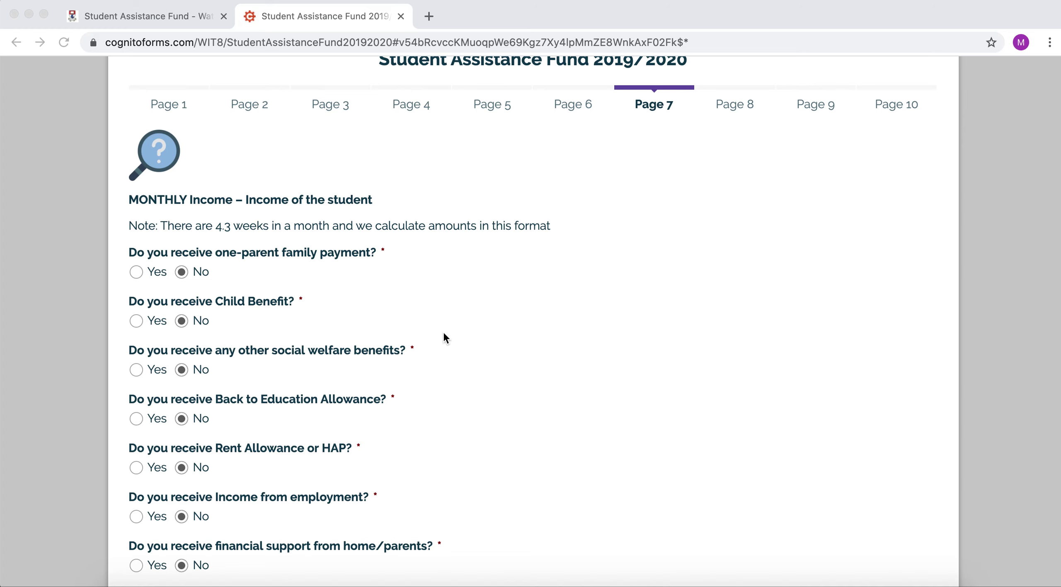
scroll(443, 337, "down", 3)
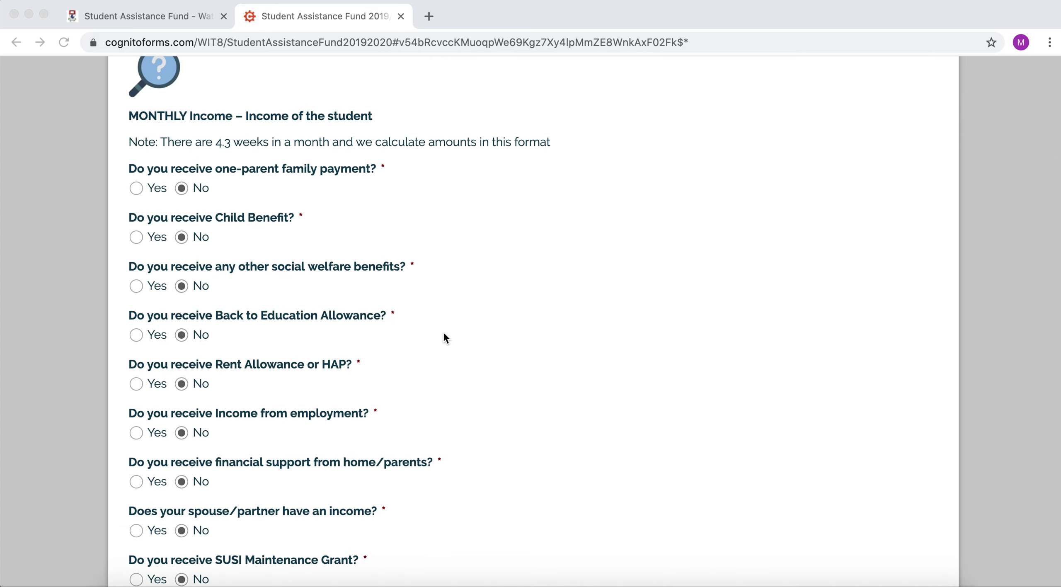
scroll(443, 334, "down", 2)
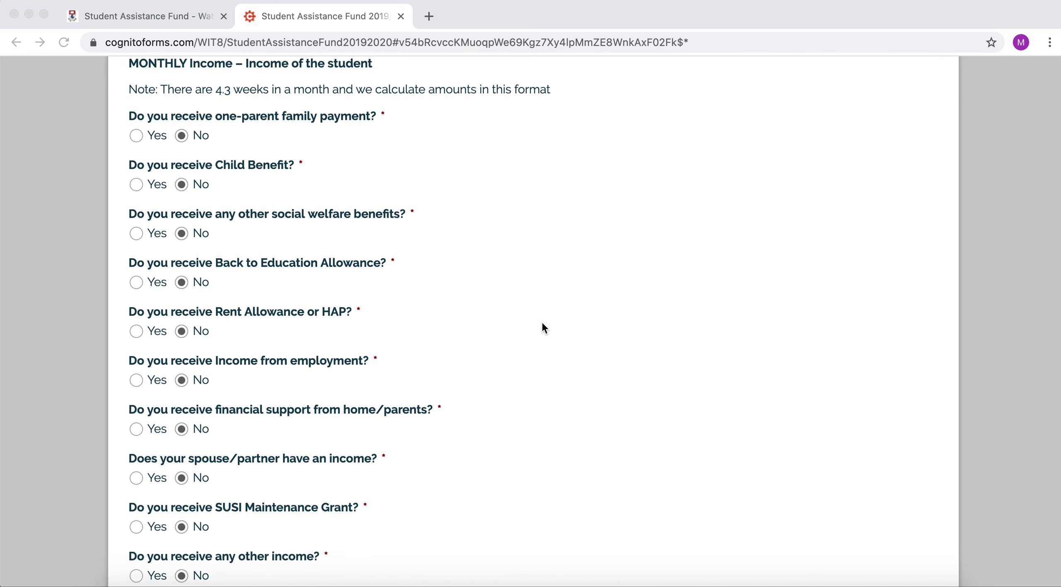
scroll(542, 324, "down", 2)
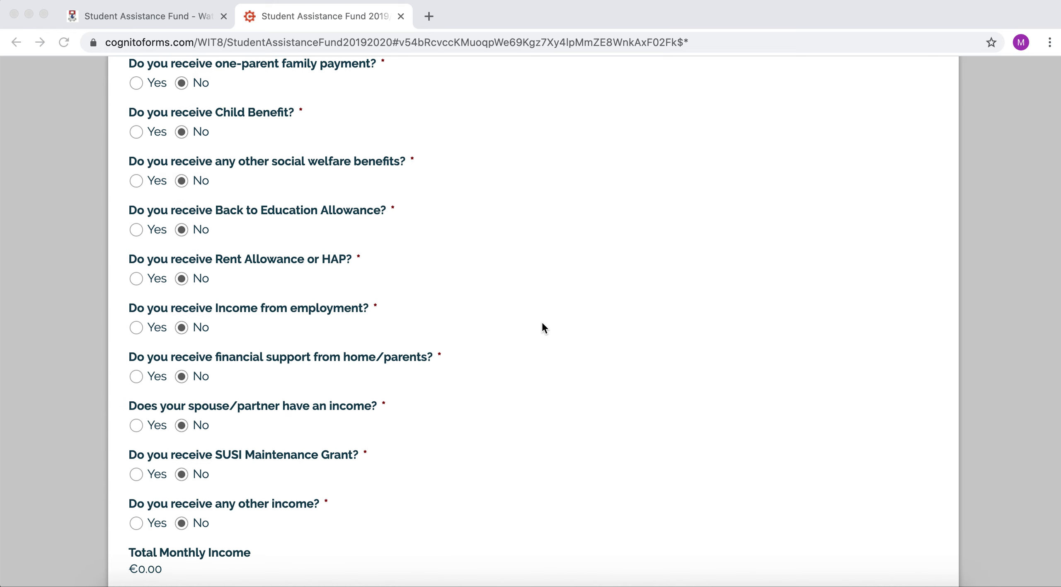
scroll(542, 323, "down", 3)
scroll(542, 323, "down", 5)
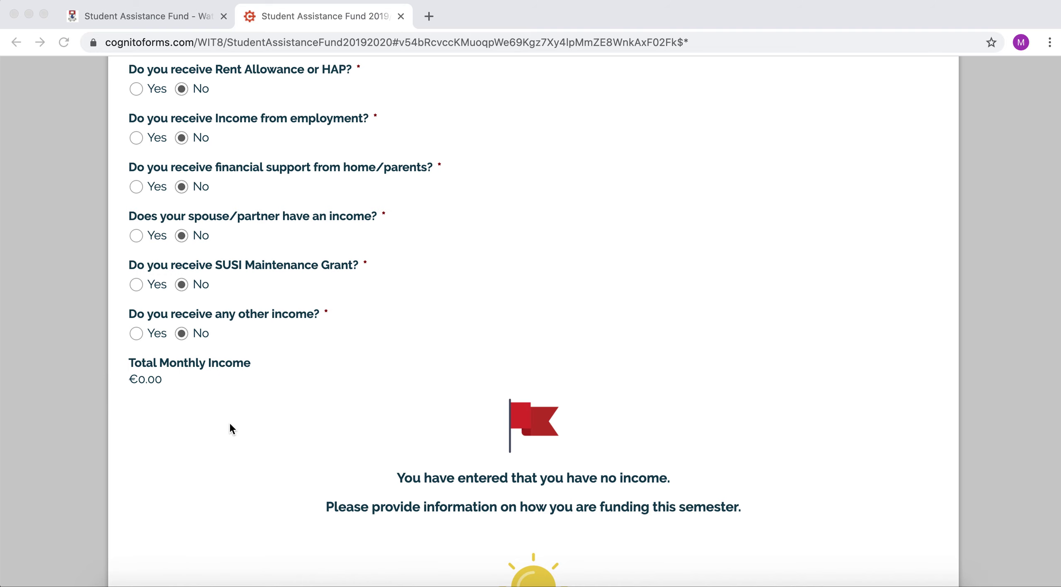
Answer Yes to receiving one-parent family payment and set its frequency to Monthly
scroll(230, 425, "up", 15)
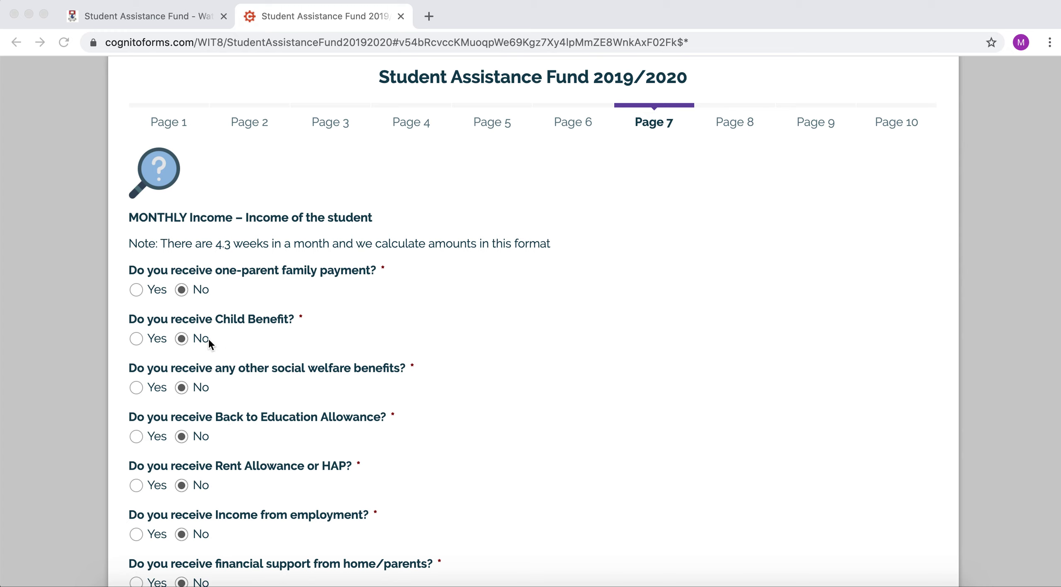
double_click(139, 290)
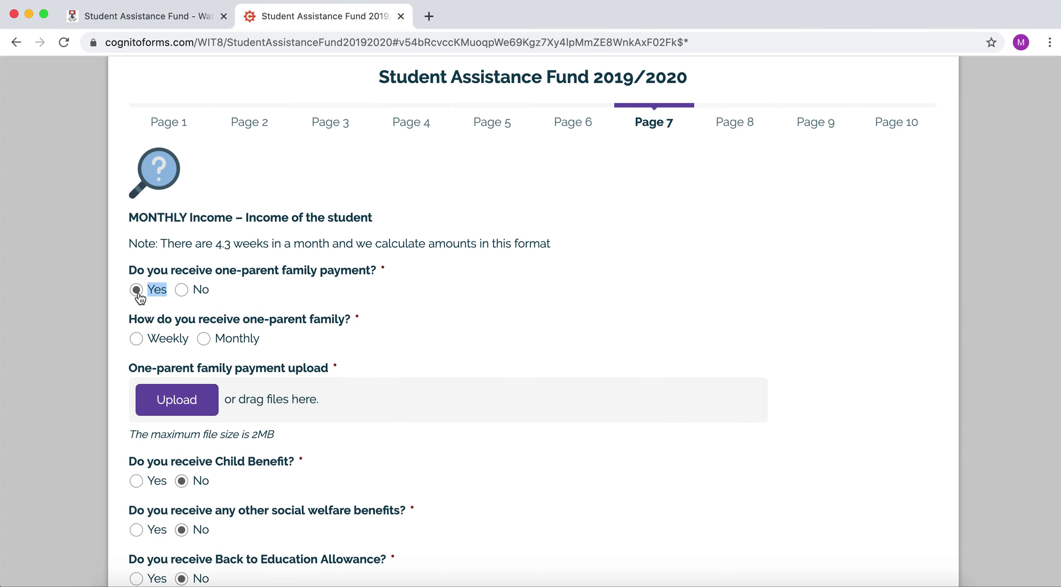
left_click(448, 315)
left_click(203, 339)
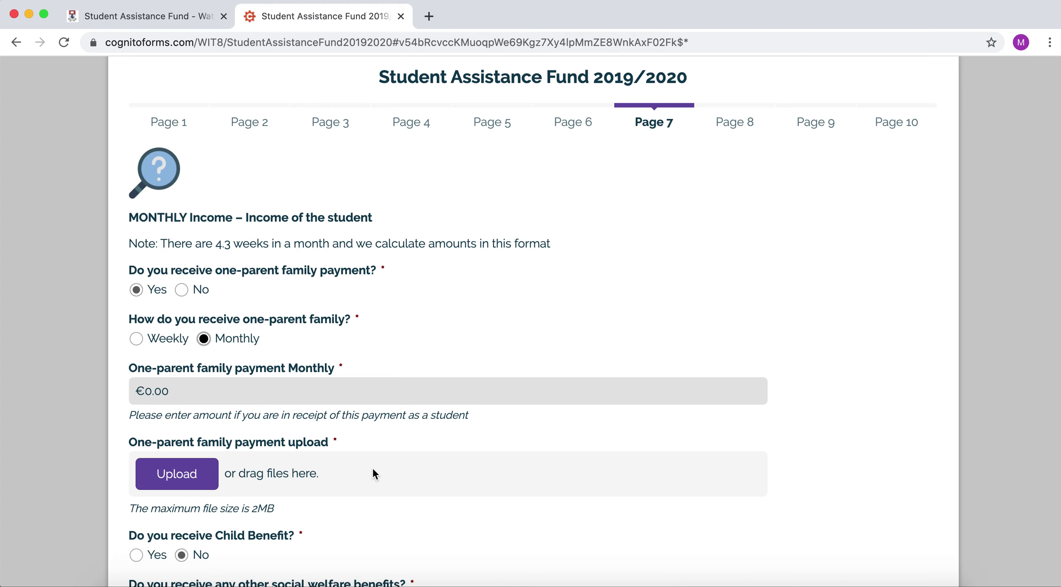
Answer Yes to receiving any other income at the end of the page 7 income questions
scroll(372, 466, "down", 5)
scroll(374, 468, "down", 12)
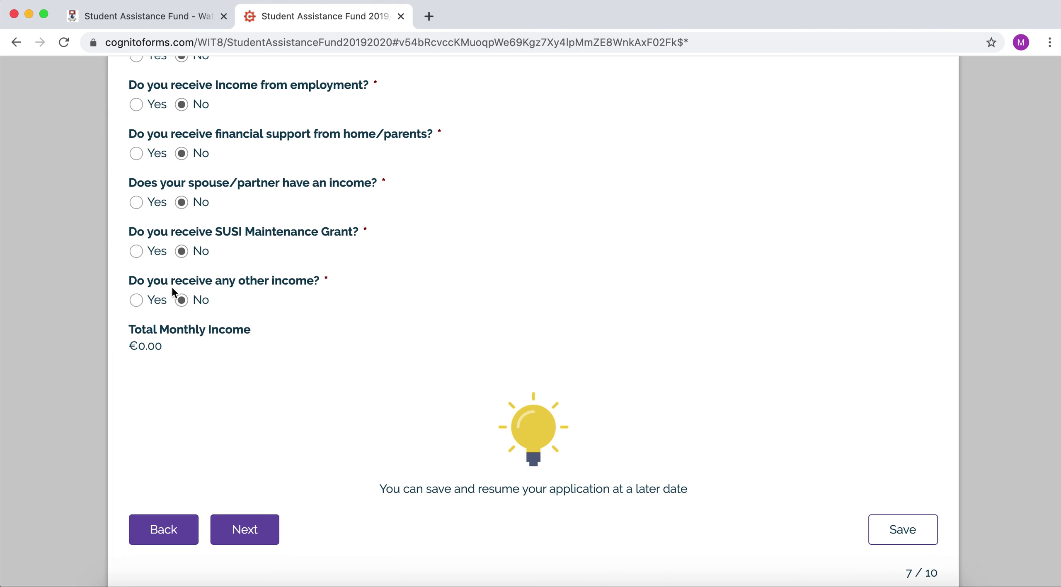
scroll(334, 336, "up", 4)
scroll(335, 337, "down", 2)
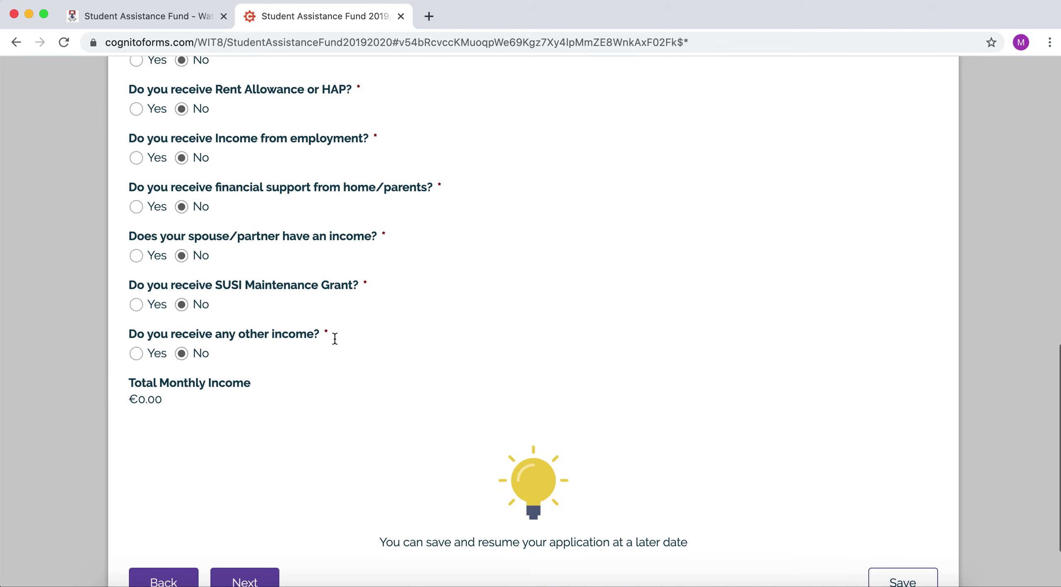
left_click(136, 354)
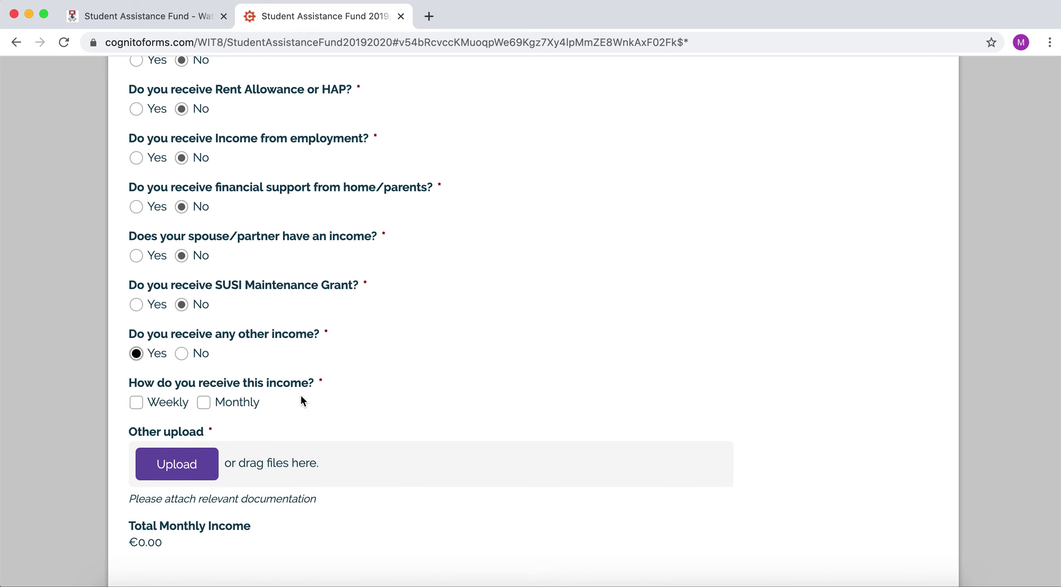
Set the frequency of the other income to Weekly and continue to page 8
left_click(140, 408)
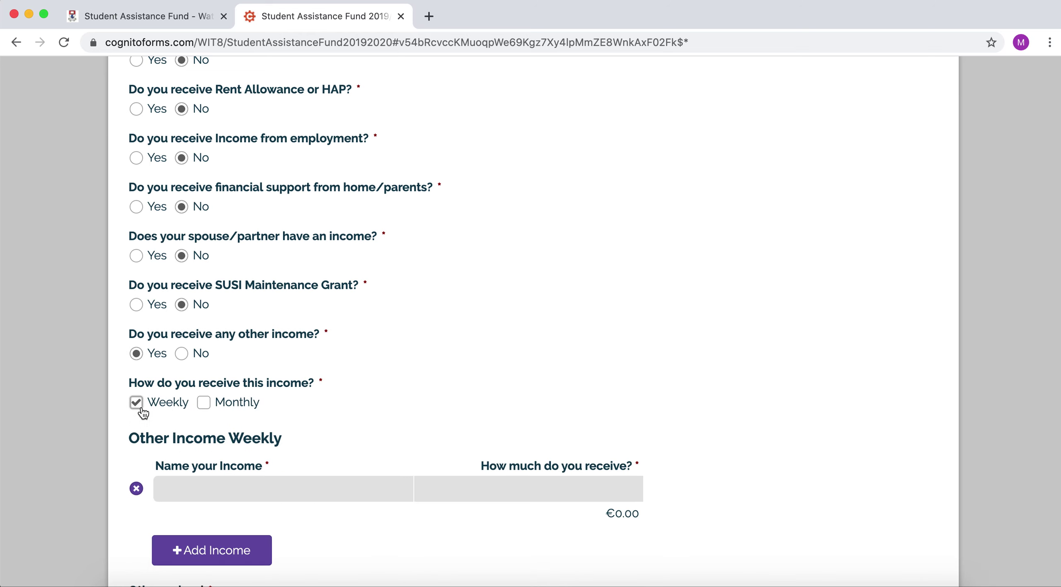
scroll(445, 452, "down", 3)
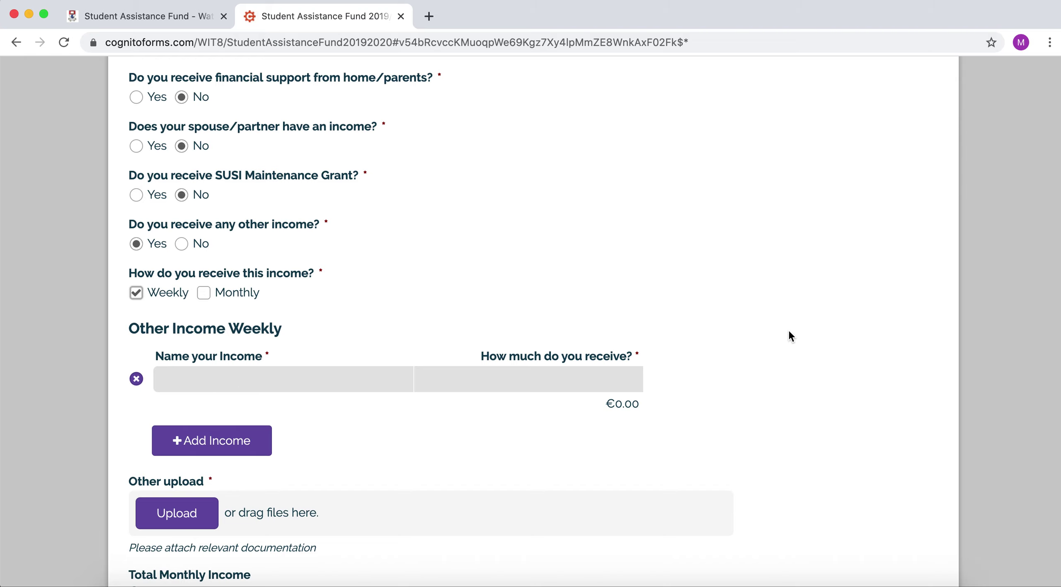
scroll(796, 386, "down", 3)
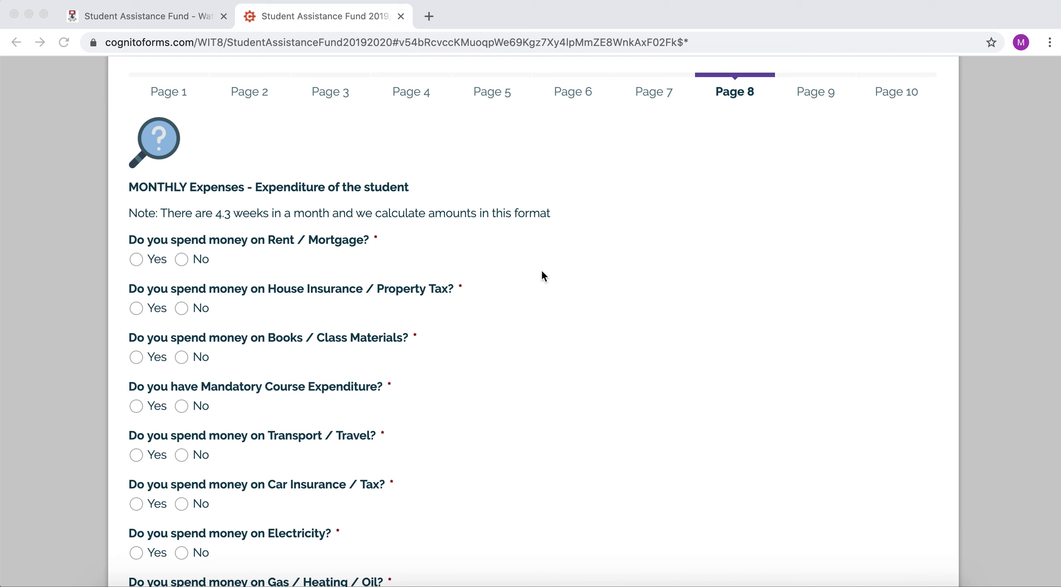
Answer Yes to spending money on Rent / Mortgage to inspect its frequency and upload requirements, and change the answer to No
scroll(542, 274, "down", 3)
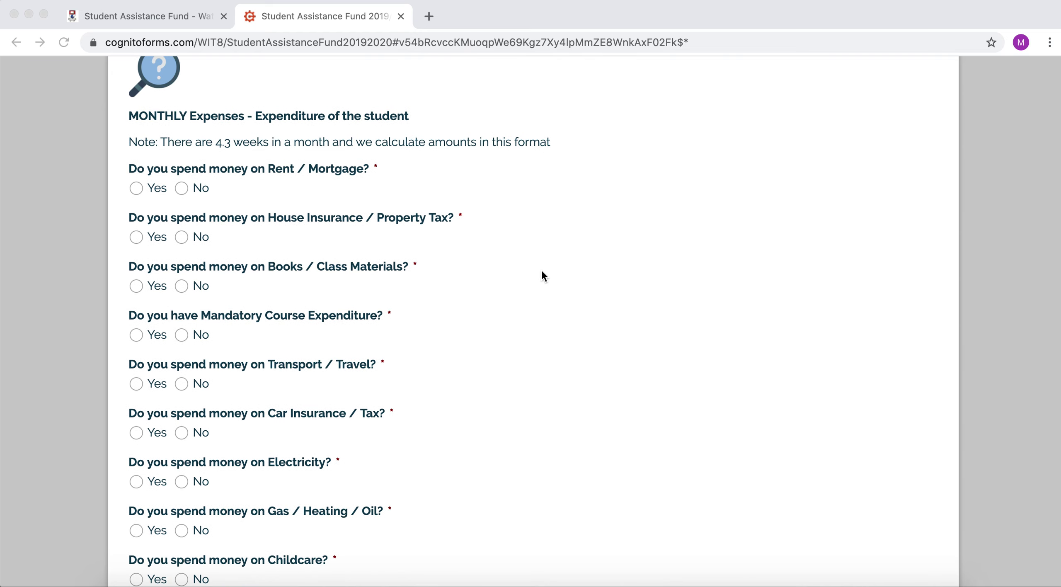
scroll(542, 272, "down", 3)
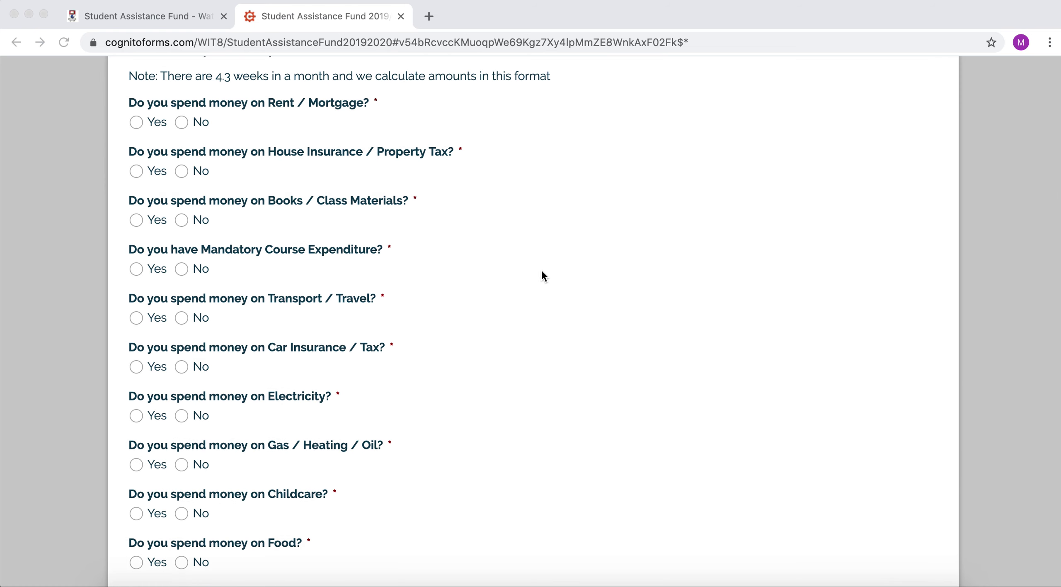
left_click(137, 122)
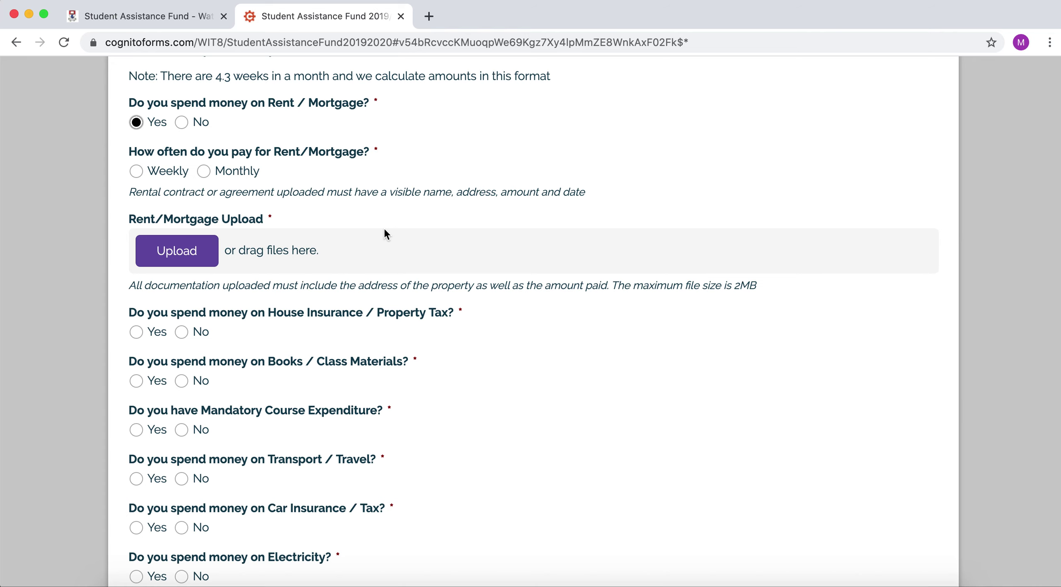
scroll(311, 327, "down", 2)
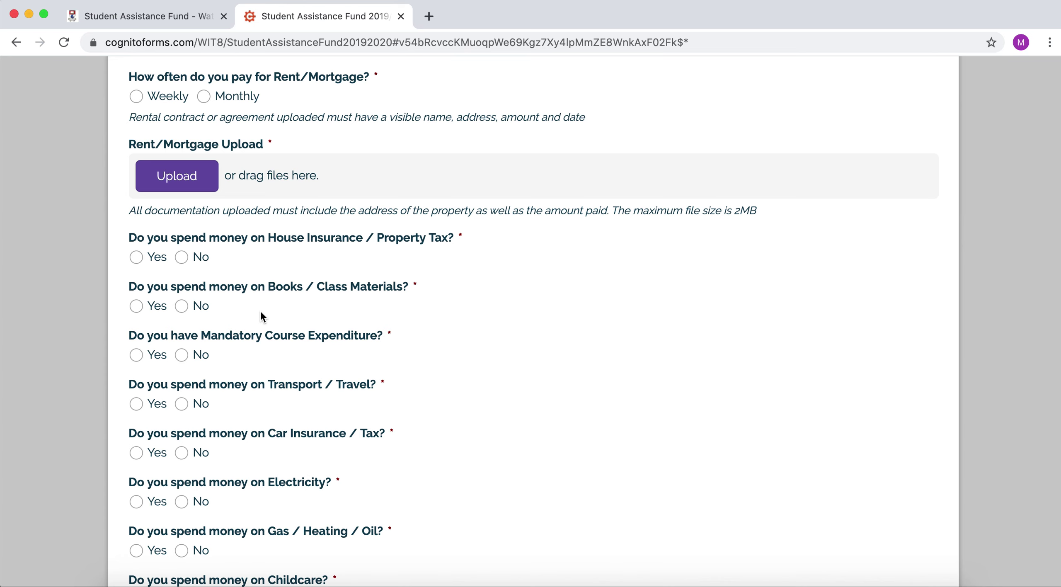
scroll(261, 316, "up", 3)
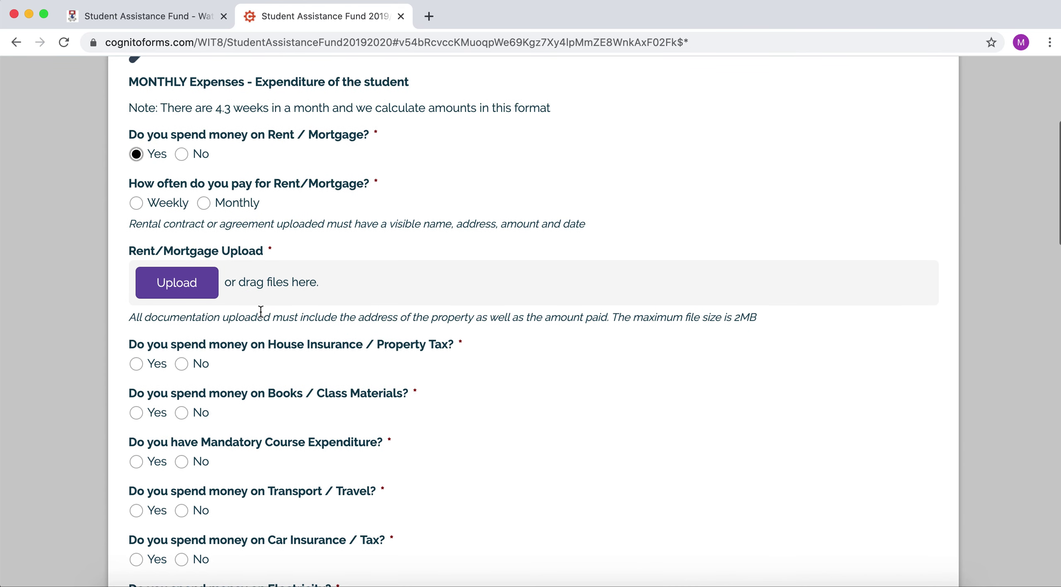
left_click(182, 155)
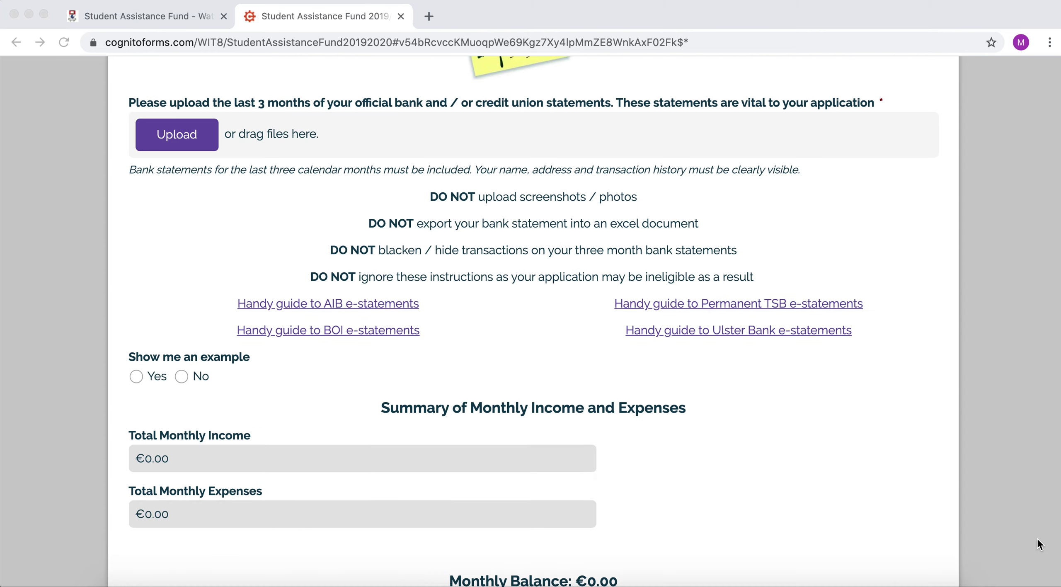
Review the bank statement upload instructions and the Summary of Monthly Income and Expenses, and continue to page 9
scroll(1038, 538, "up", 10)
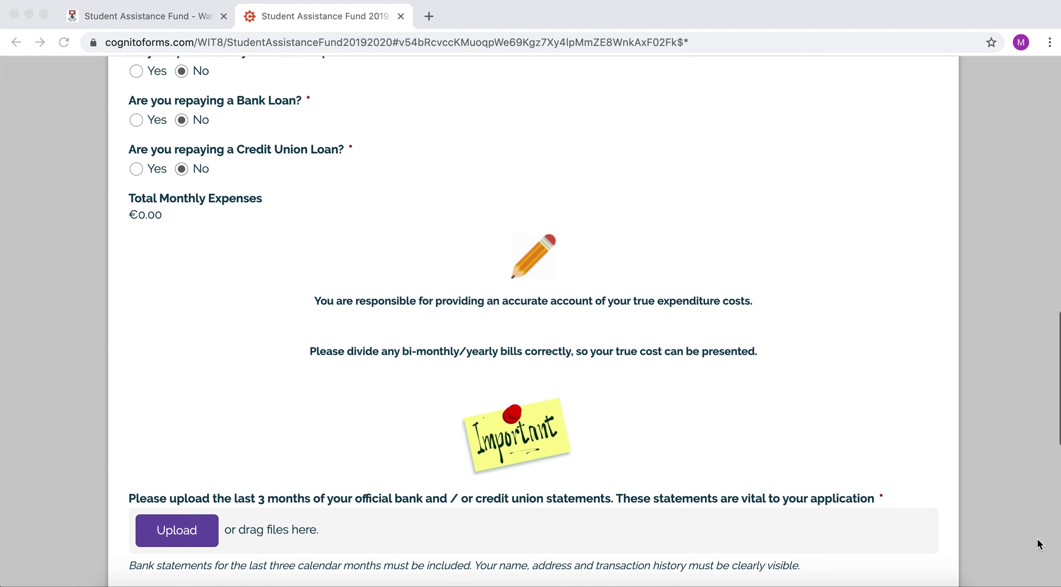
scroll(1037, 538, "down", 10)
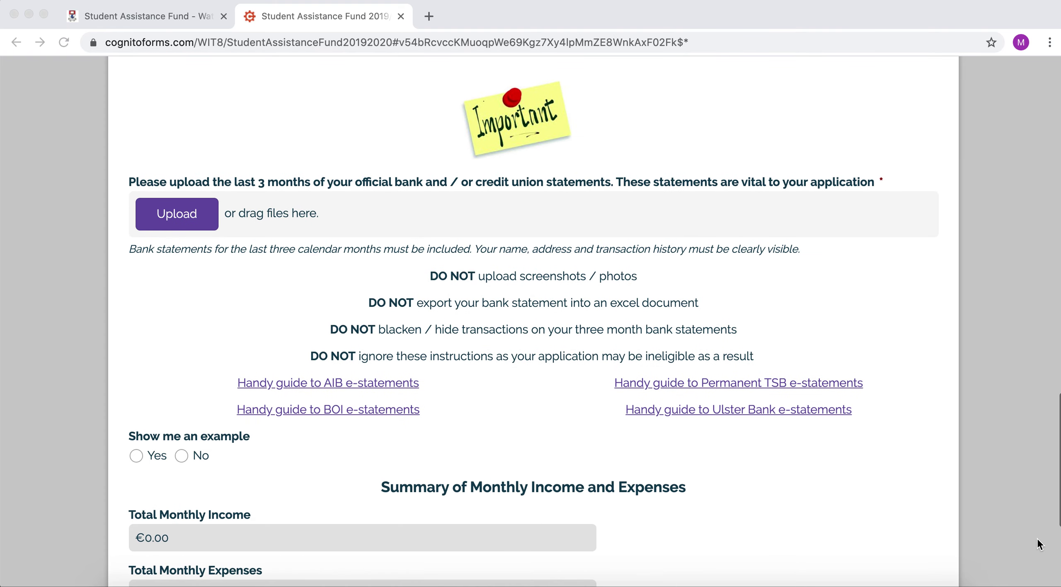
scroll(994, 414, "down", 2)
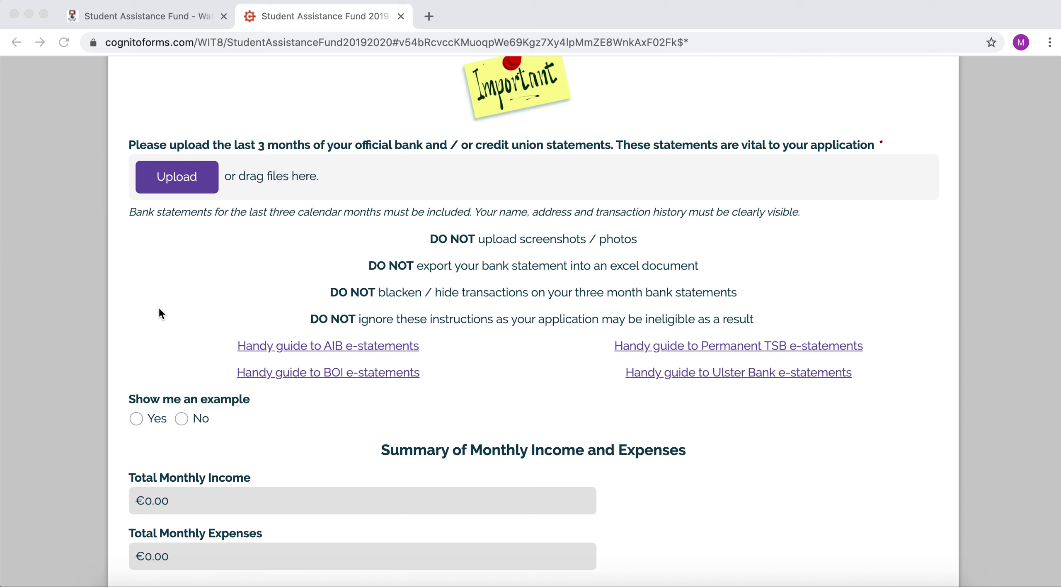
scroll(177, 385, "down", 3)
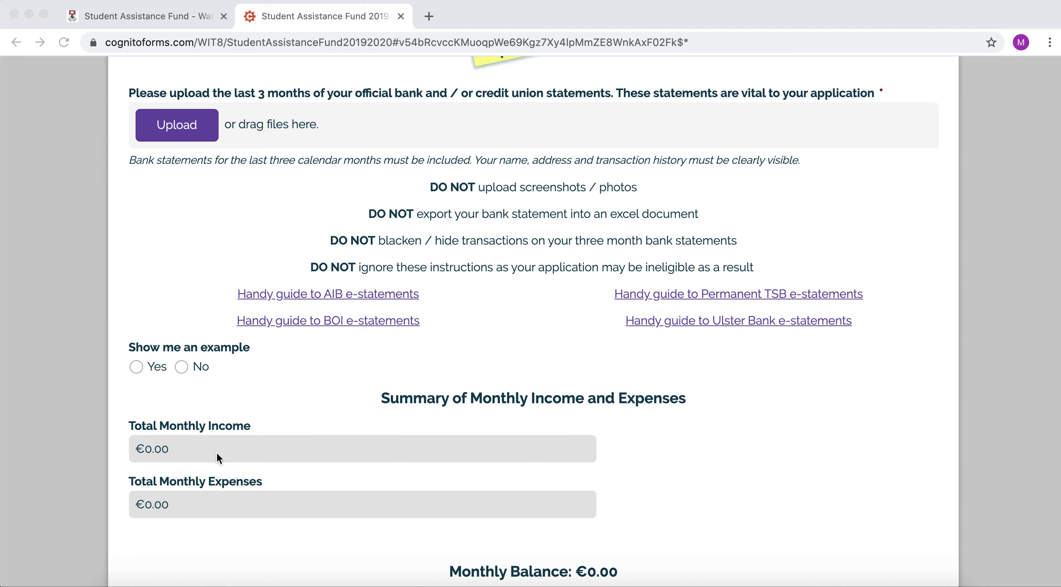
scroll(186, 503, "down", 3)
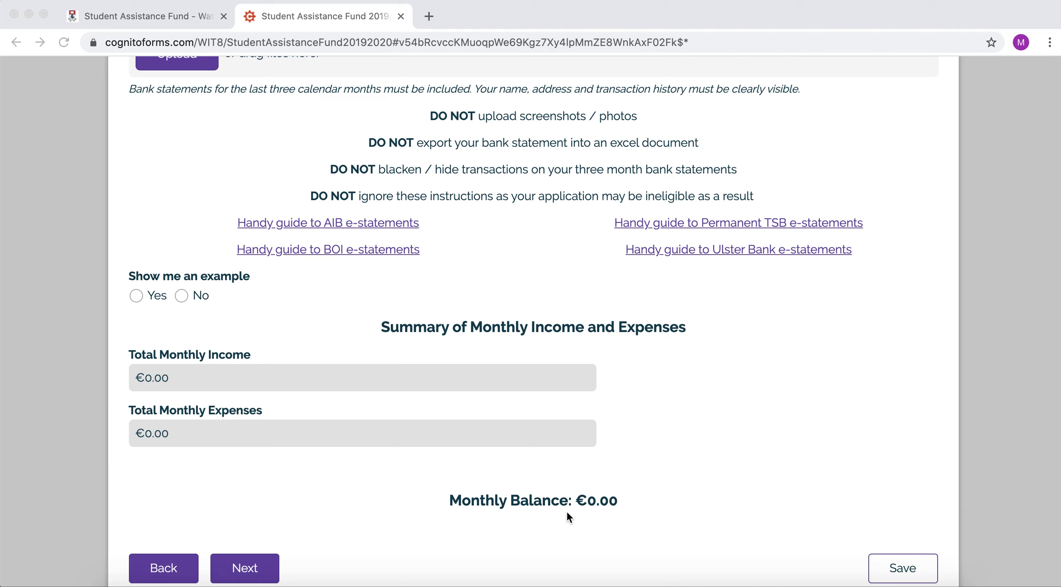
scroll(566, 513, "down", 2)
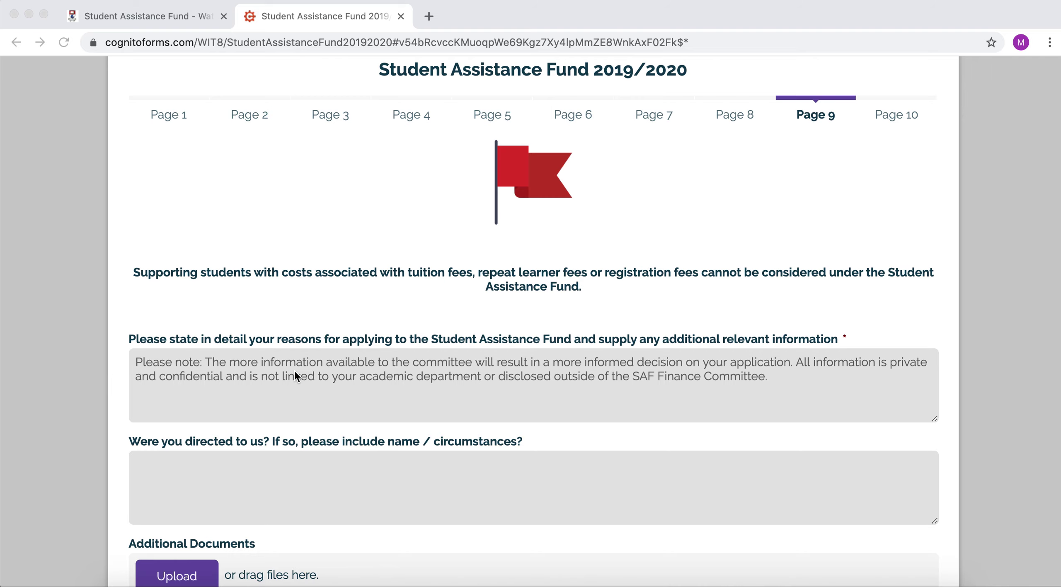
Review page 9's fields for reasons for applying, who directed the applicant, and additional documents
scroll(294, 370, "down", 1)
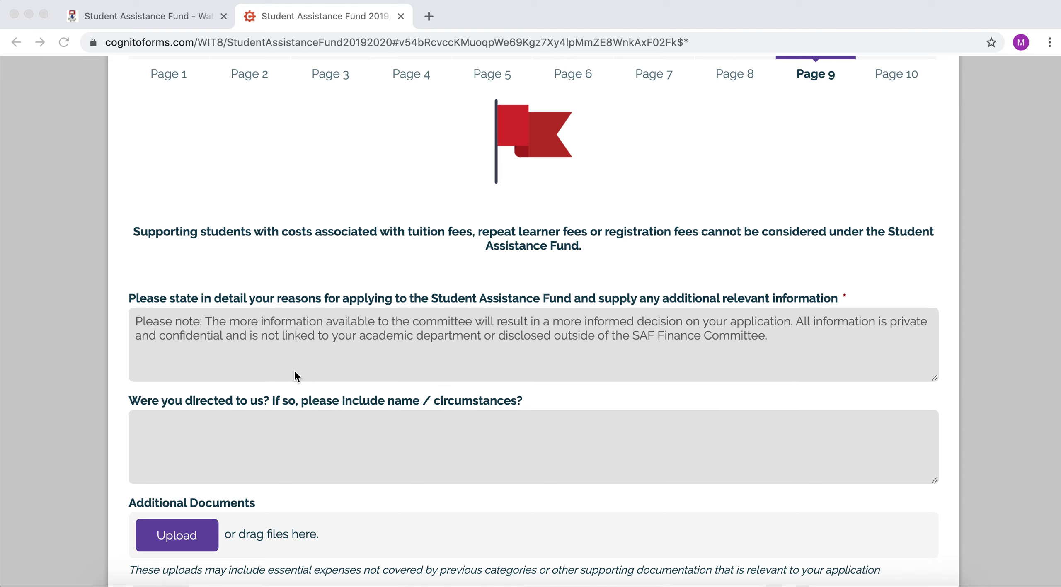
left_click(278, 333)
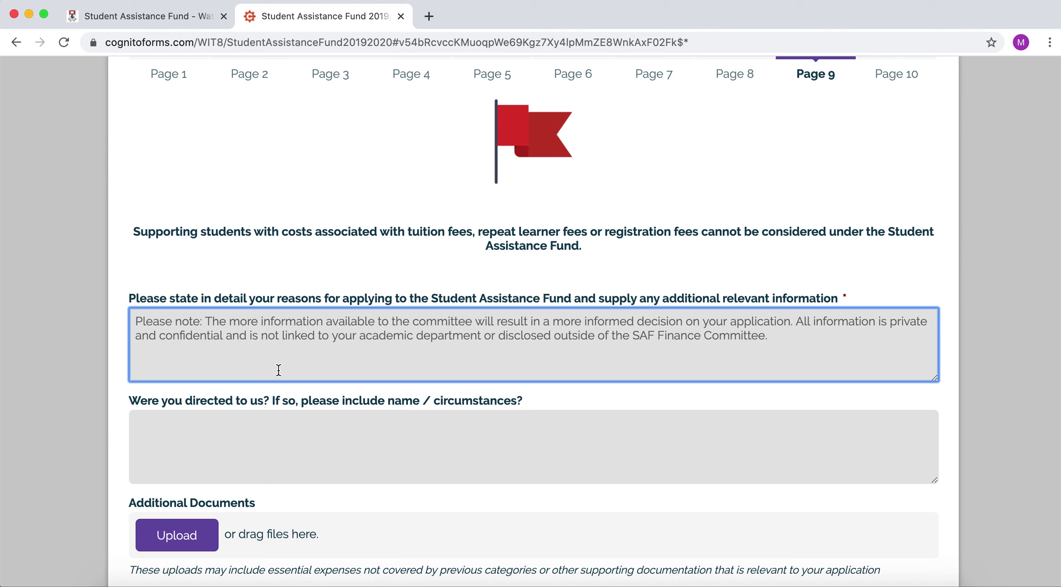
left_click(233, 421)
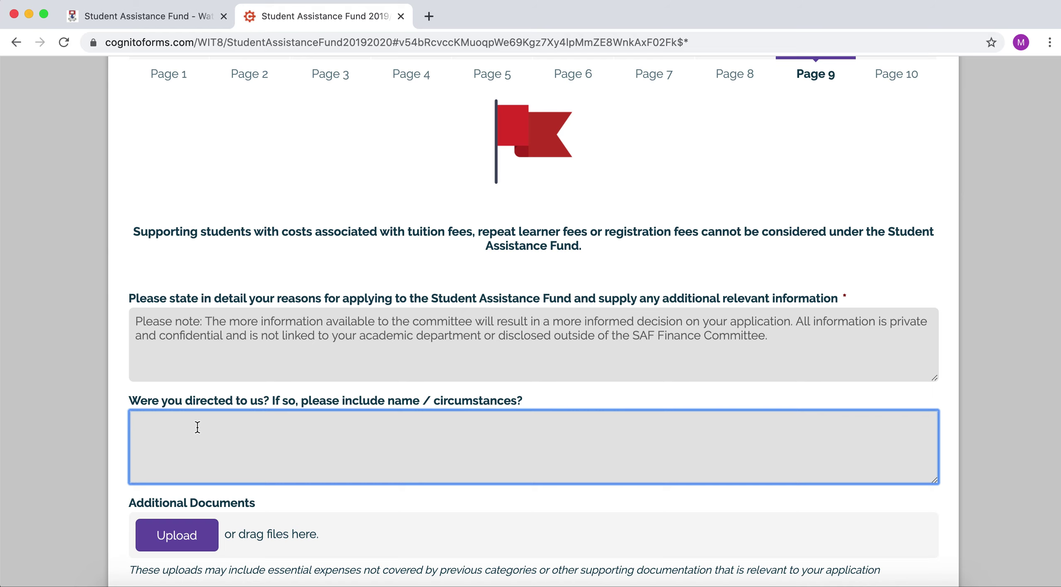
scroll(197, 427, "down", 2)
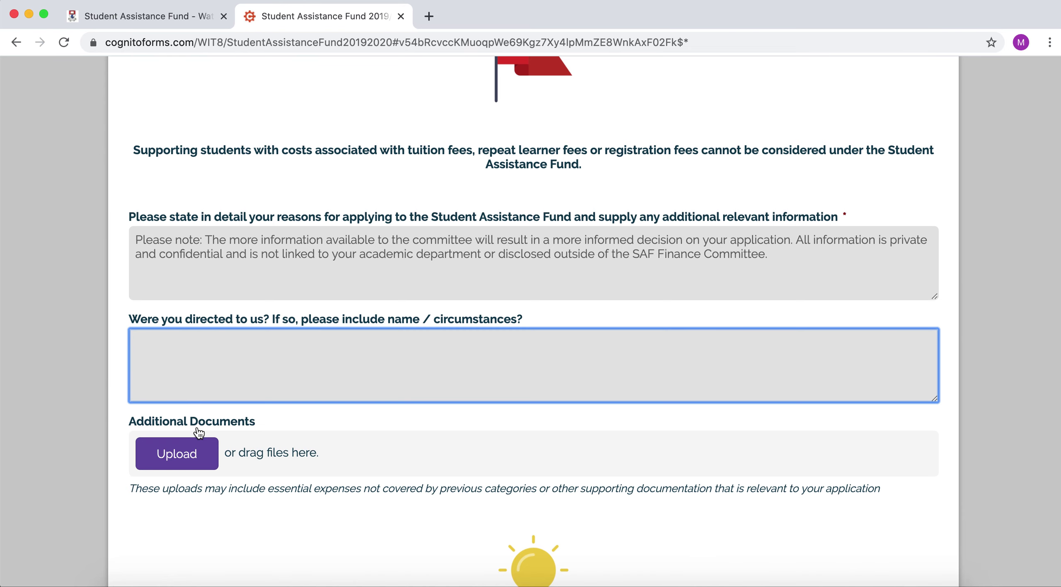
scroll(448, 440, "down", 2)
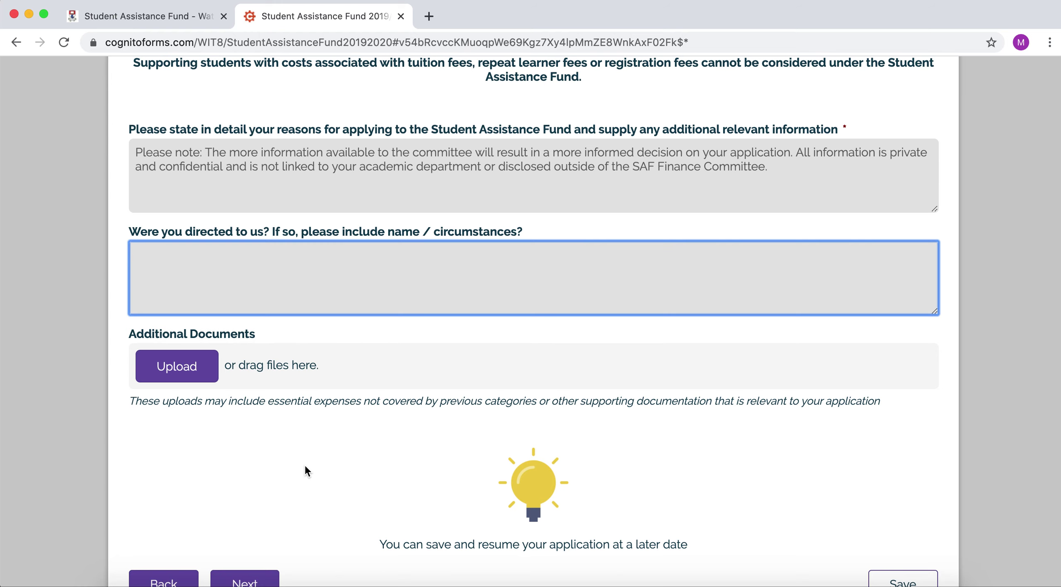
scroll(305, 466, "down", 3)
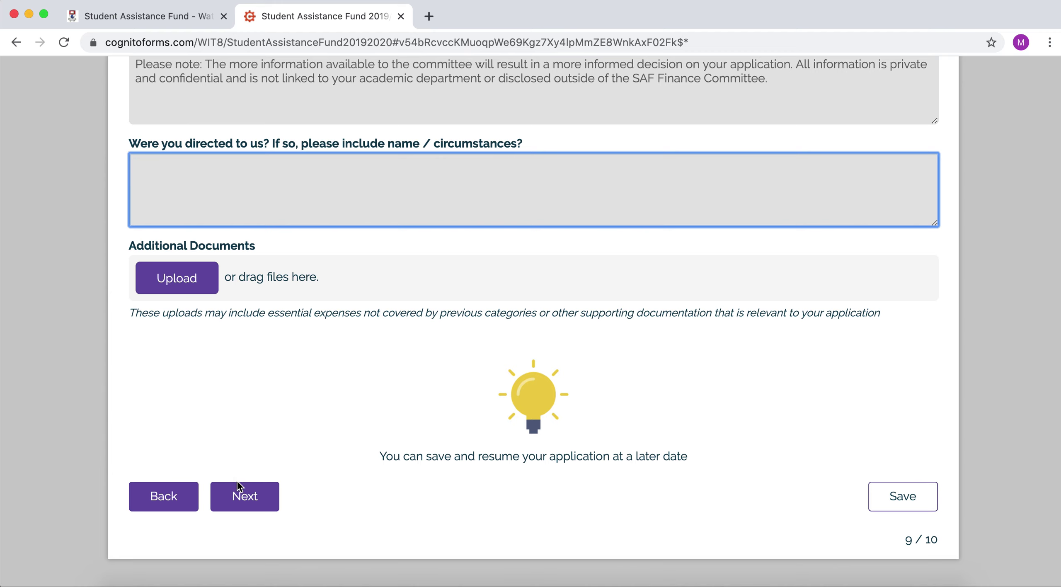
Open page 10 and review the bank name and address, IBAN, BIC, declaration, applicant's signature and submission options
left_click(247, 501)
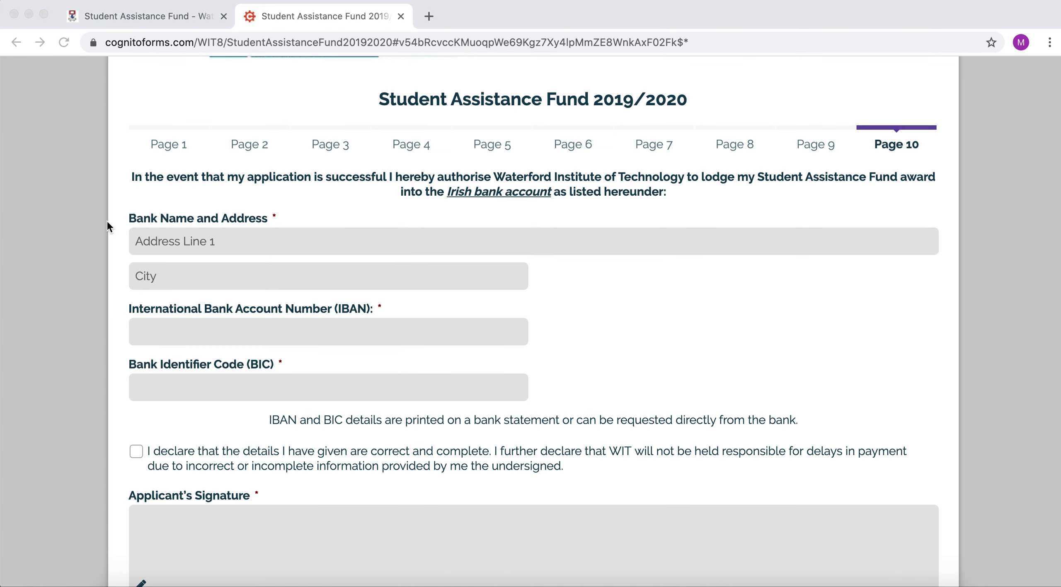
scroll(107, 224, "down", 2)
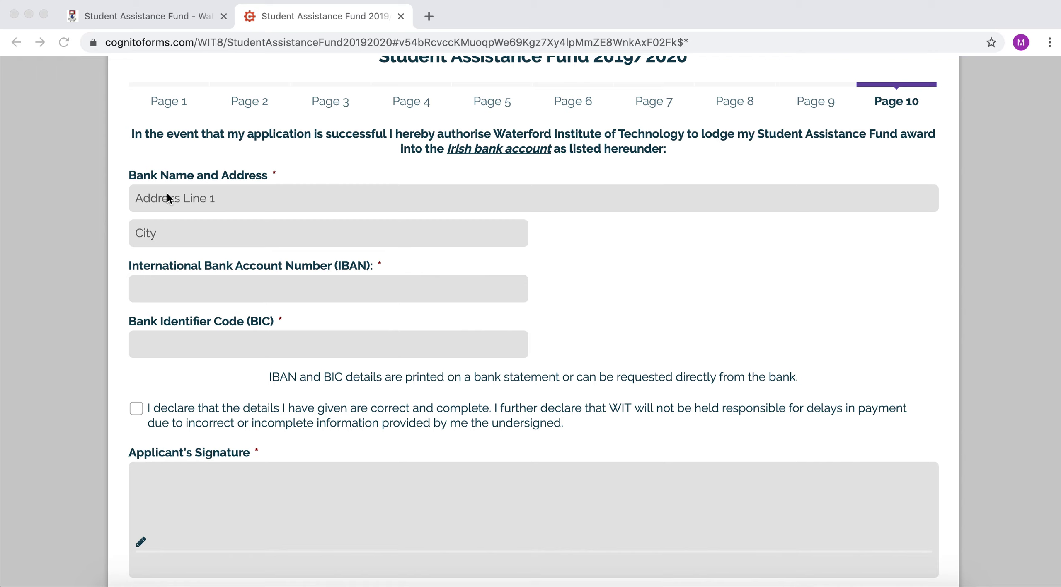
scroll(143, 262, "down", 1)
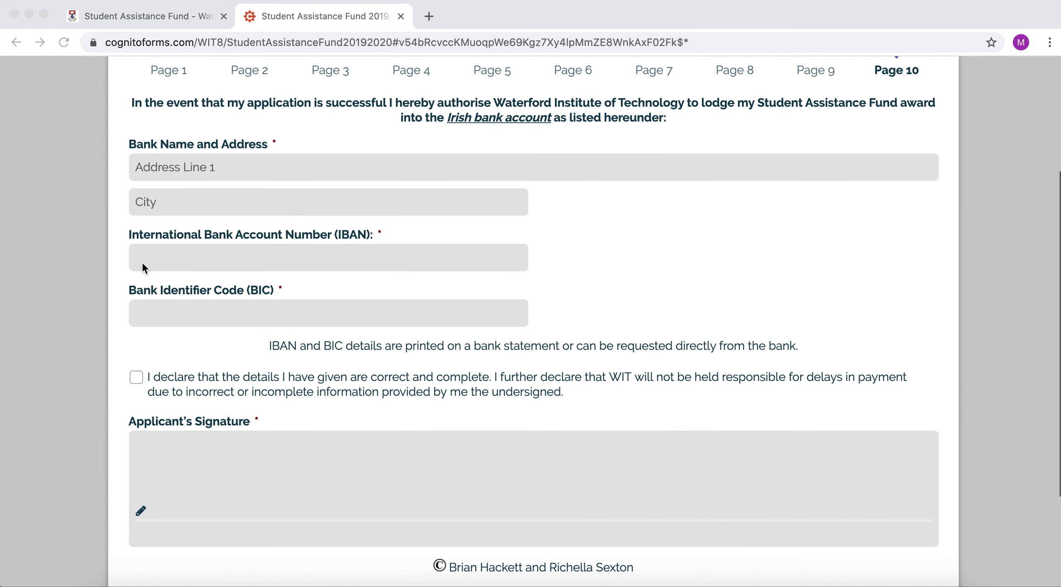
scroll(123, 318, "down", 3)
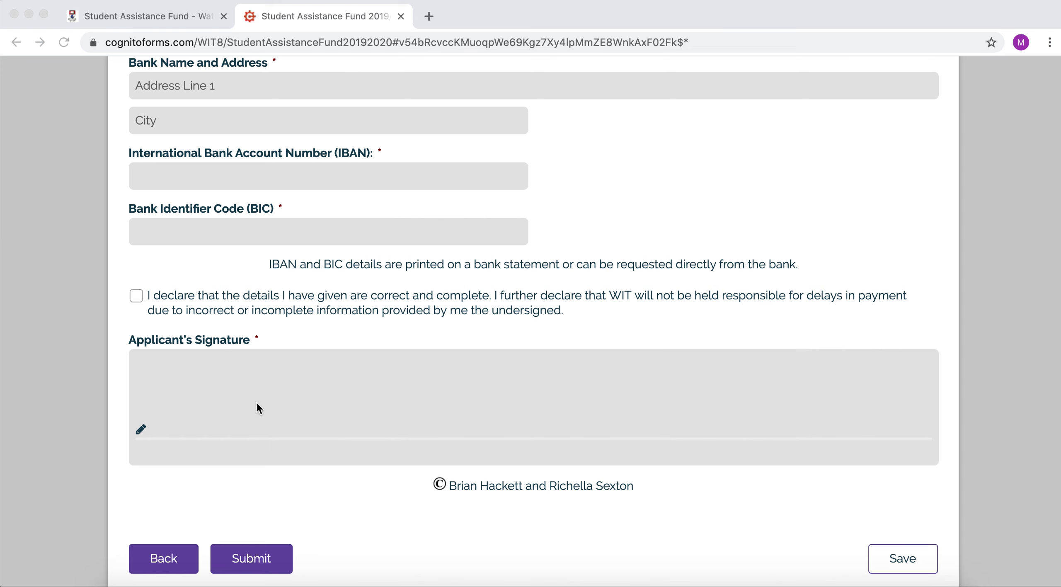
scroll(633, 271, "down", 1)
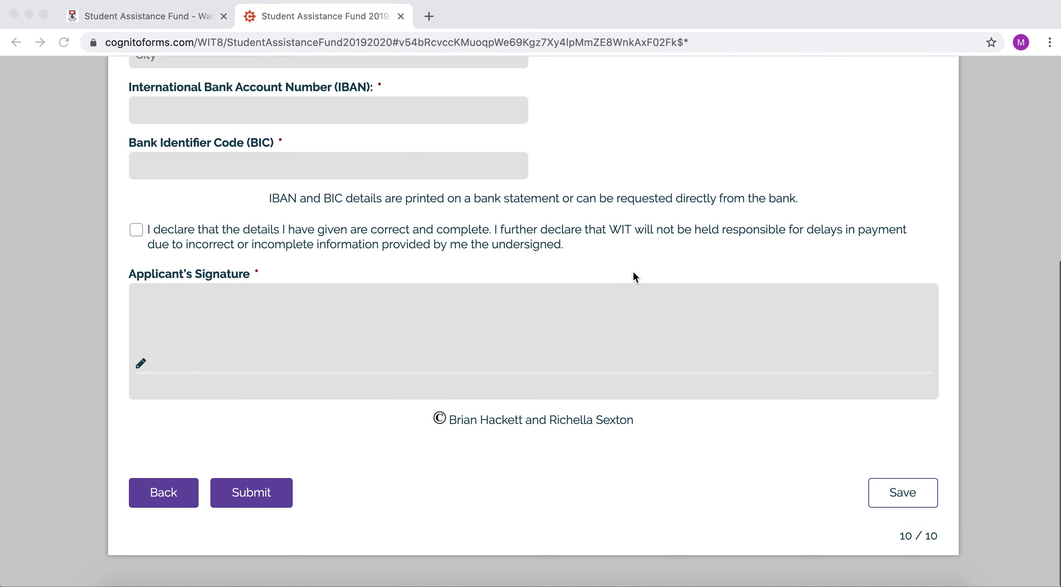
scroll(633, 270, "up", 5)
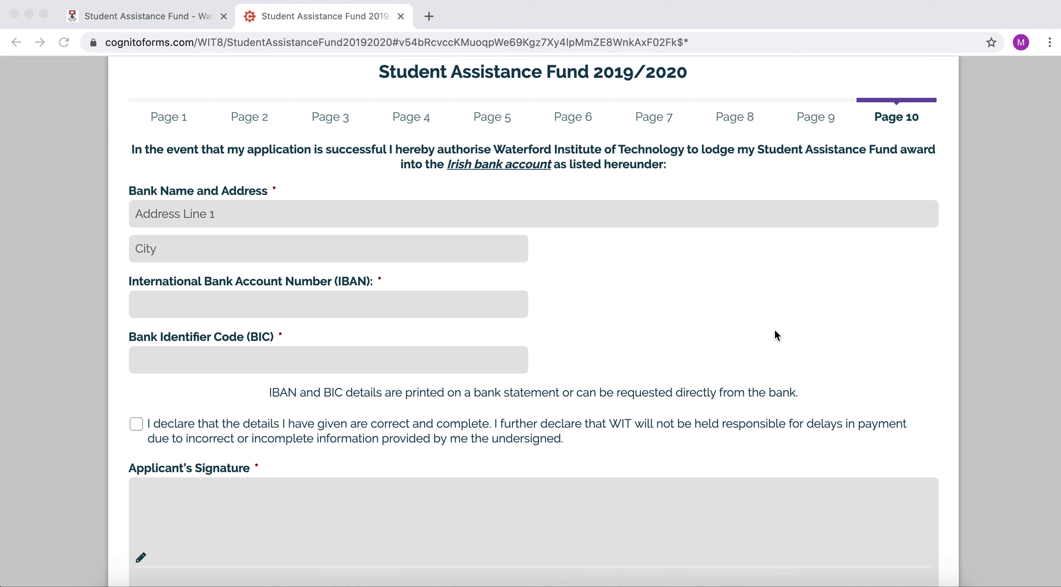
scroll(775, 331, "down", 2)
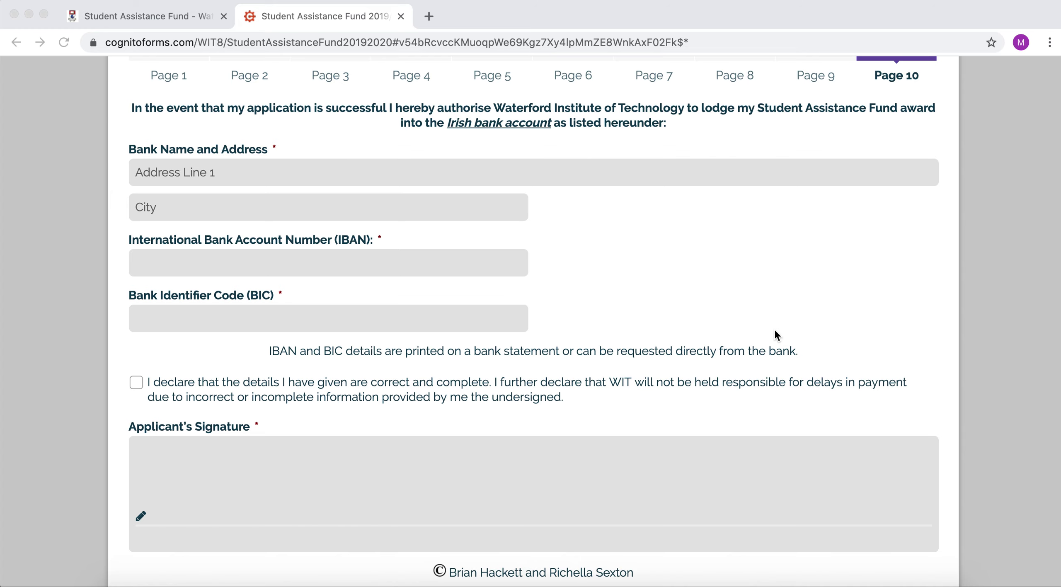
scroll(743, 344, "down", 4)
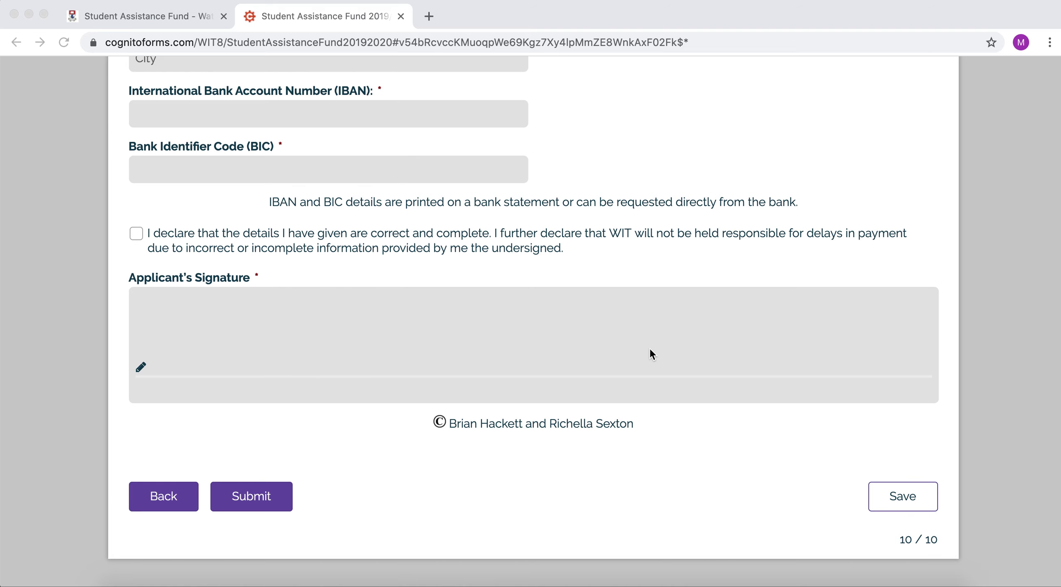
scroll(650, 355, "up", 3)
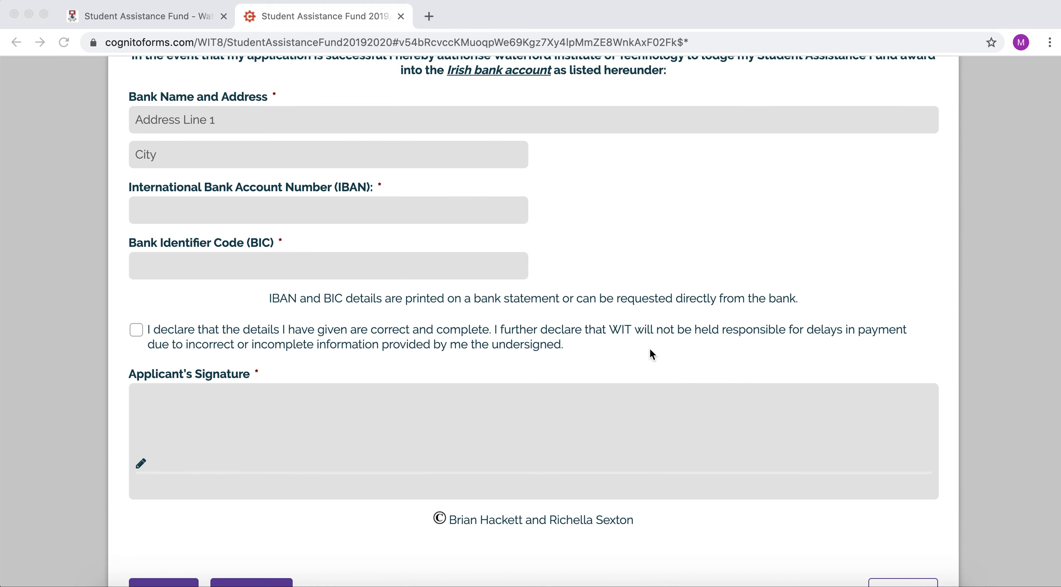
scroll(650, 350, "up", 2)
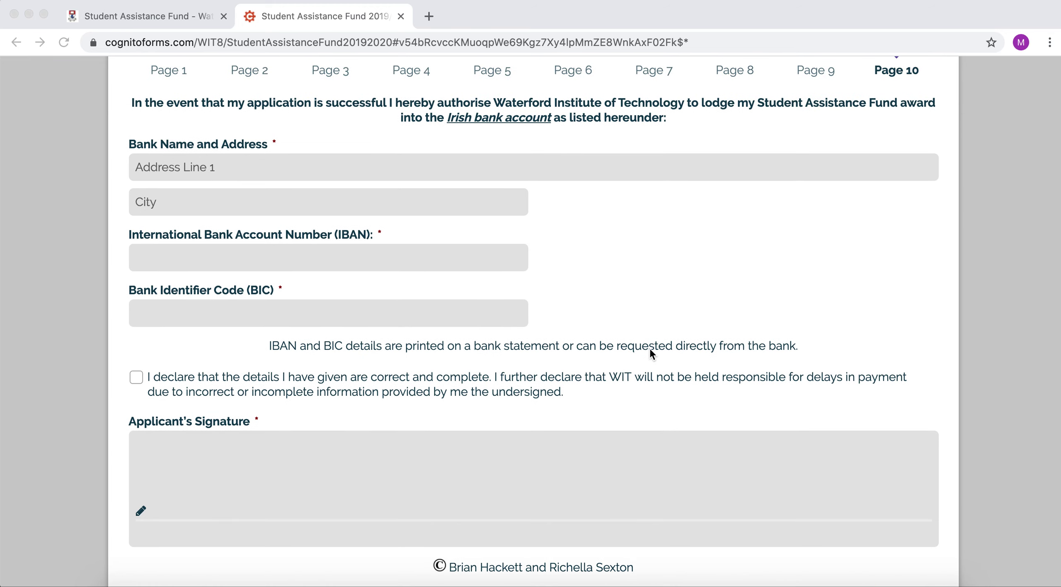
scroll(650, 354, "down", 3)
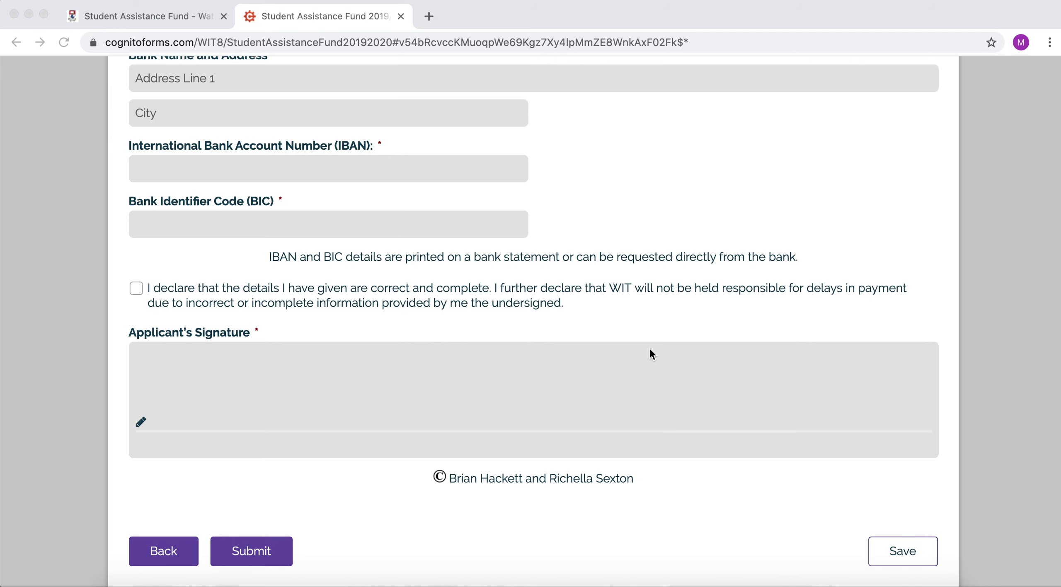
scroll(650, 350, "up", 3)
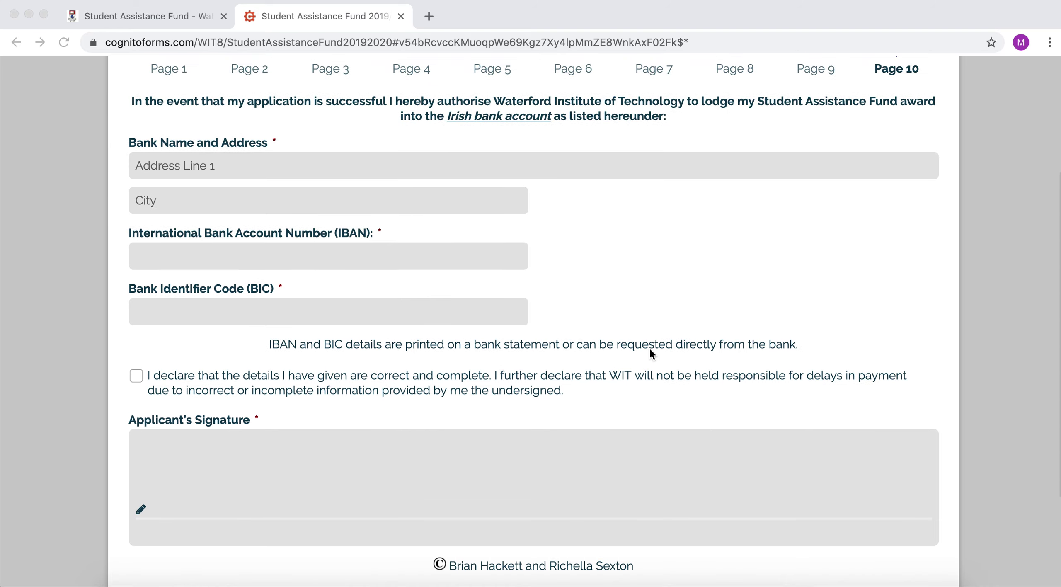